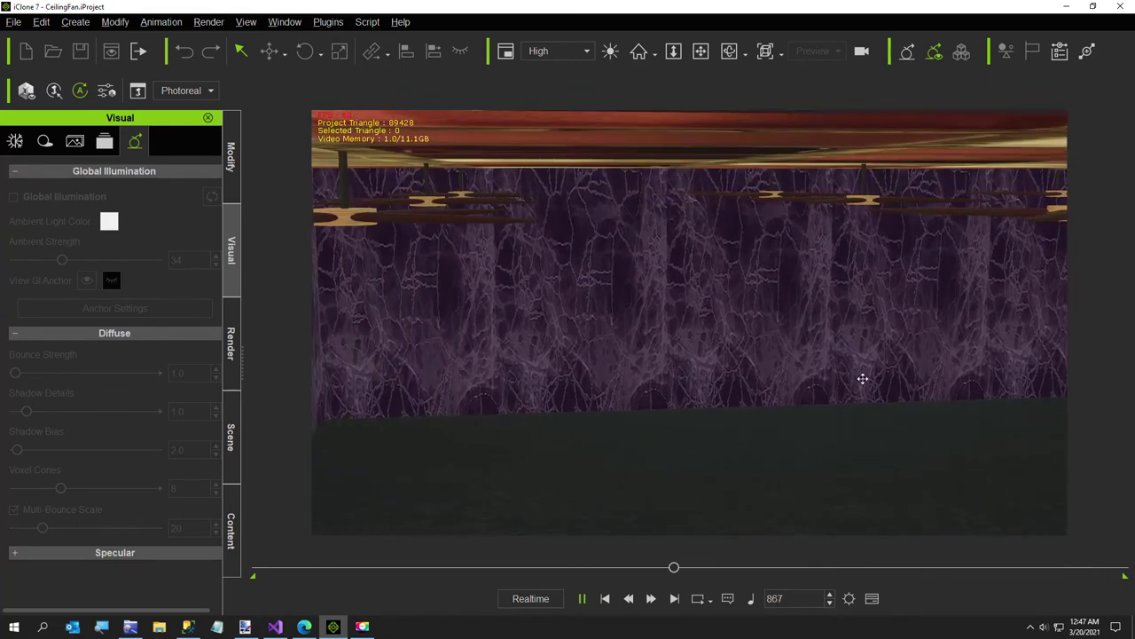
Pause the ceiling fan playback and start a new empty project
{"action": "left_click", "coordinate": [582, 598]}
{"action": "left_click", "coordinate": [13, 21]}
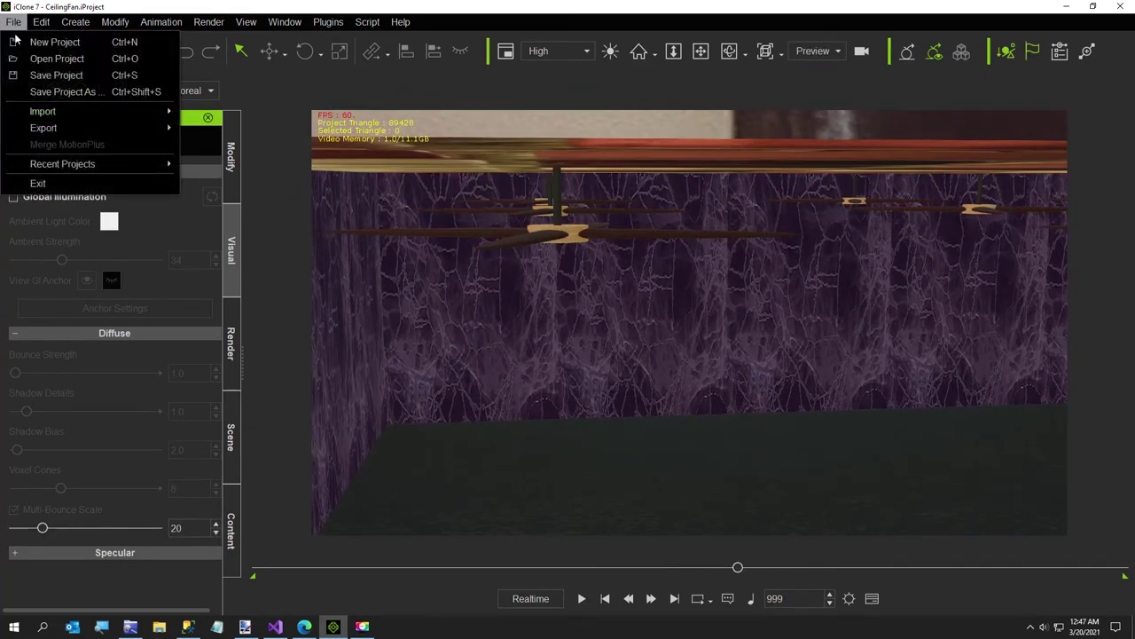
{"action": "left_click", "coordinate": [39, 41]}
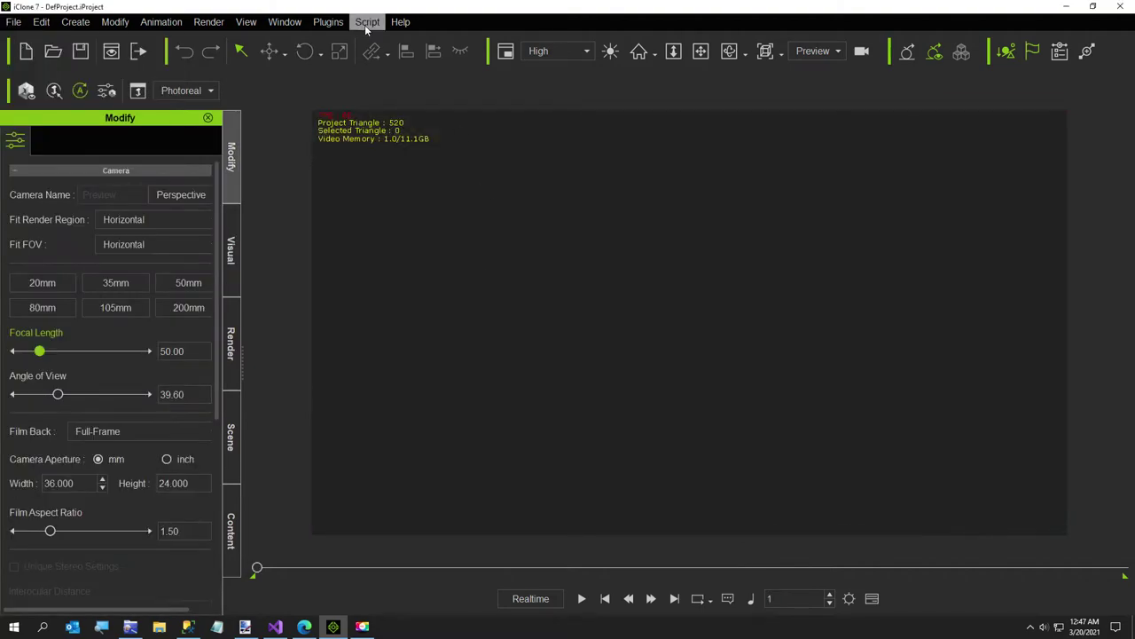
Load and run the SceneBuilder\BuildingCreator2.py Python script
{"action": "left_click", "coordinate": [366, 24]}
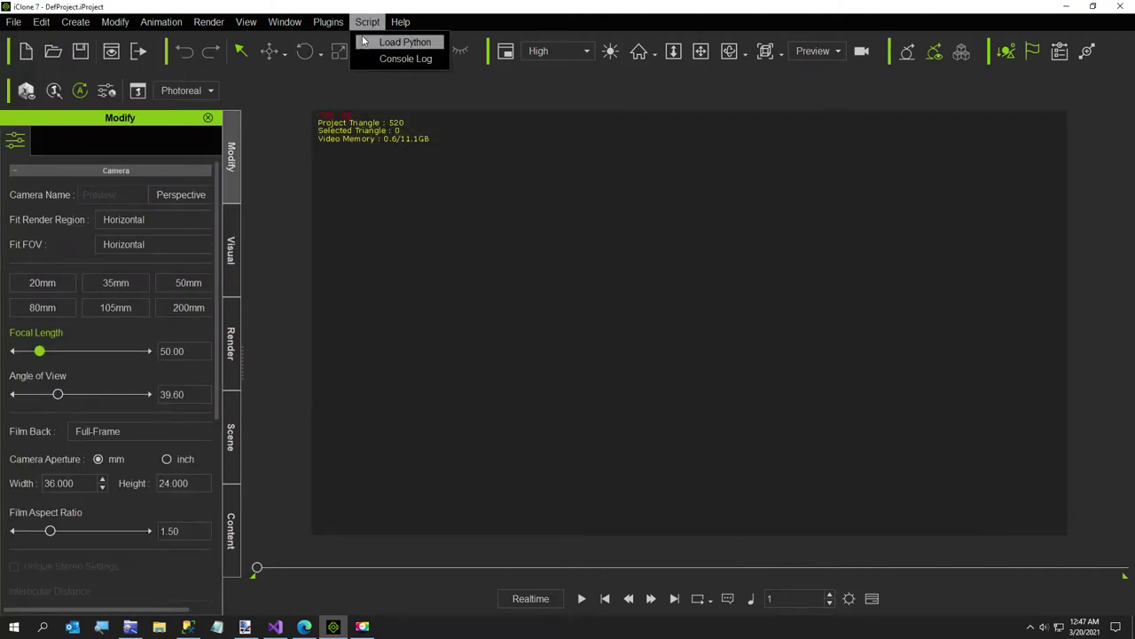
{"action": "left_click", "coordinate": [363, 41]}
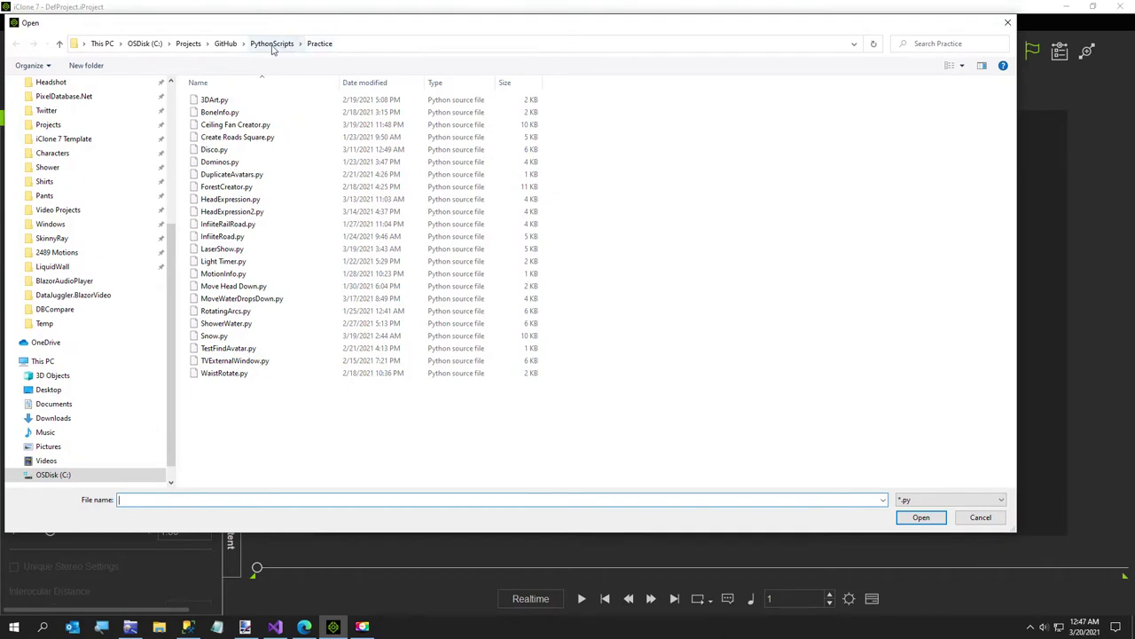
{"action": "left_click", "coordinate": [271, 44]}
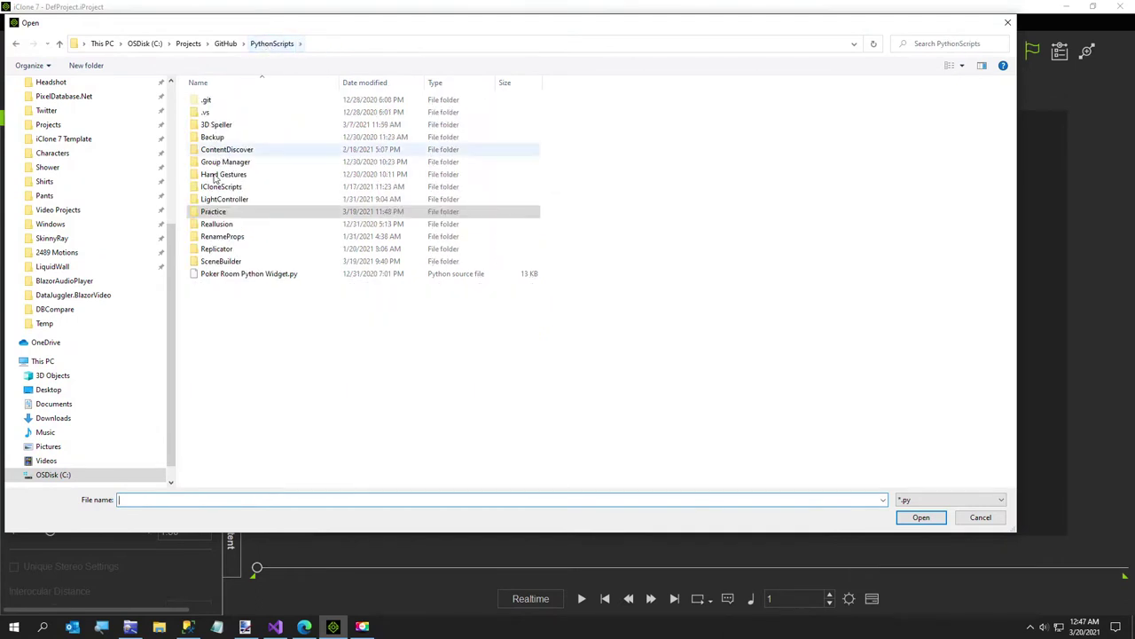
{"action": "double_click", "coordinate": [216, 264]}
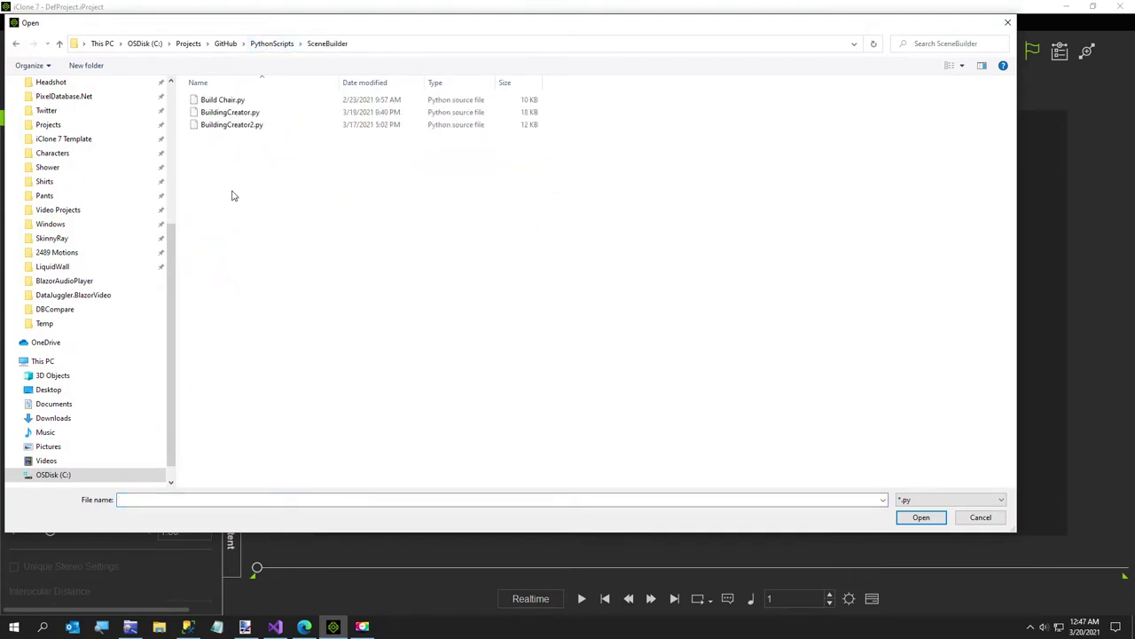
{"action": "double_click", "coordinate": [227, 126]}
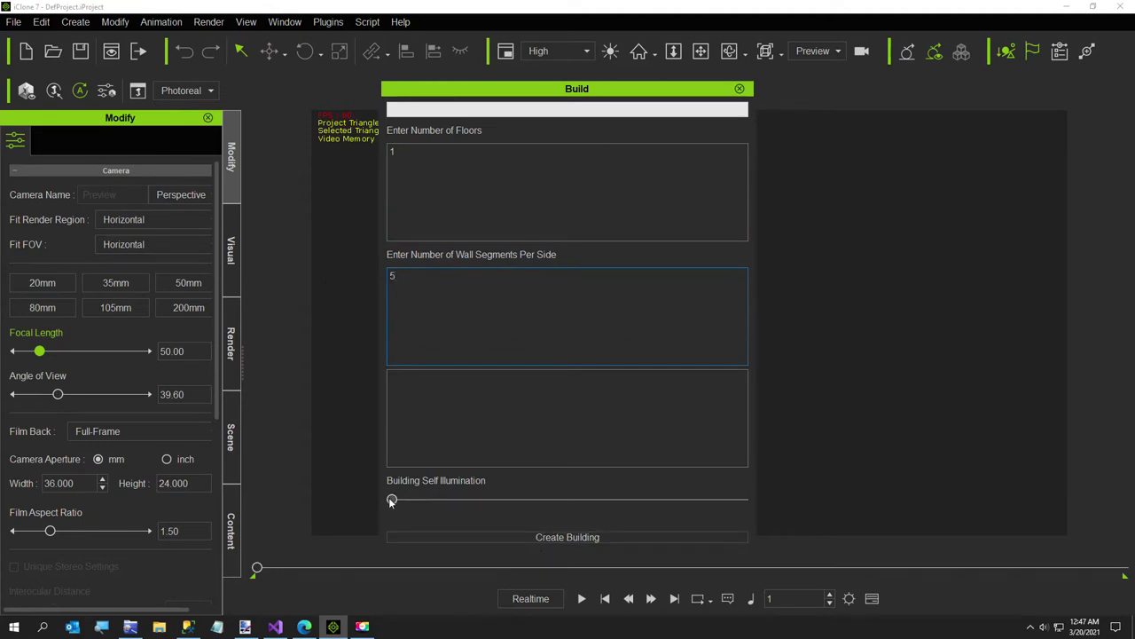
Set building self-illumination to 57 and create the building with Blue Marble.png walls
{"action": "left_click_drag", "start_coordinate": [391, 498], "coordinate": [438, 500]}
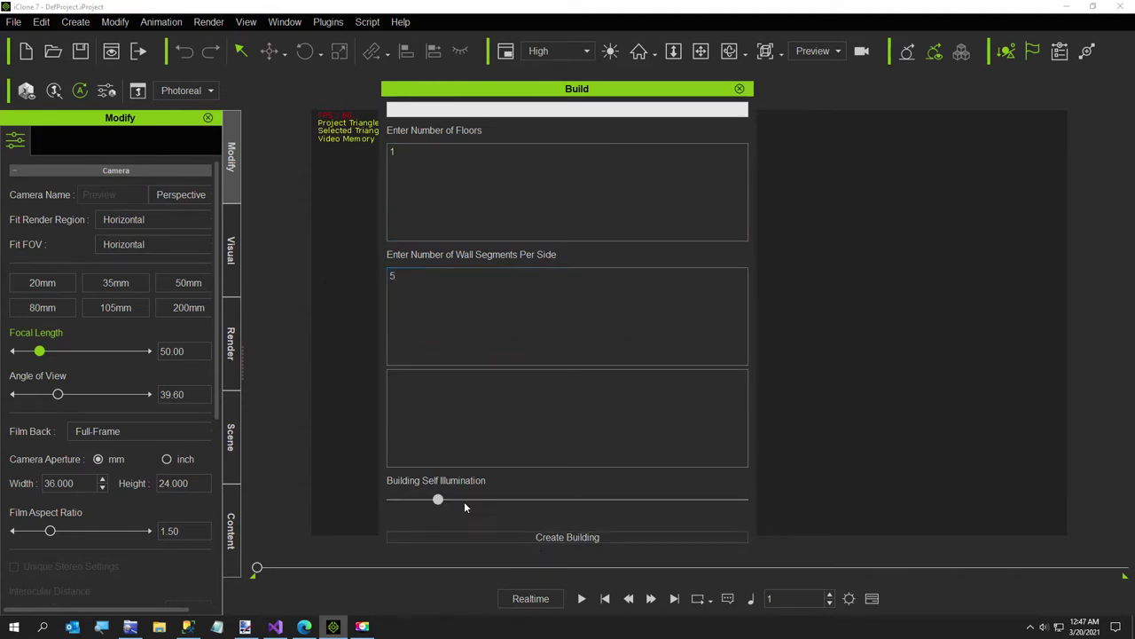
{"action": "left_click", "coordinate": [573, 537]}
{"action": "scroll", "coordinate": [164, 281], "scroll_direction": "up", "scroll_amount": 2}
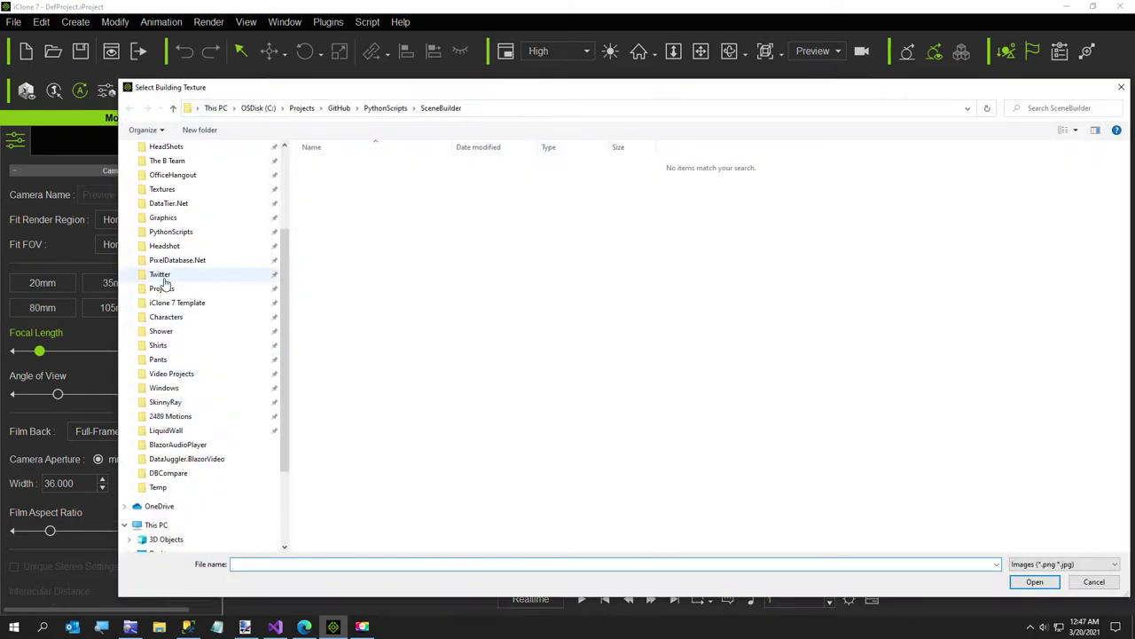
{"action": "left_click", "coordinate": [162, 189]}
{"action": "scroll", "coordinate": [473, 310], "scroll_direction": "down", "scroll_amount": 8}
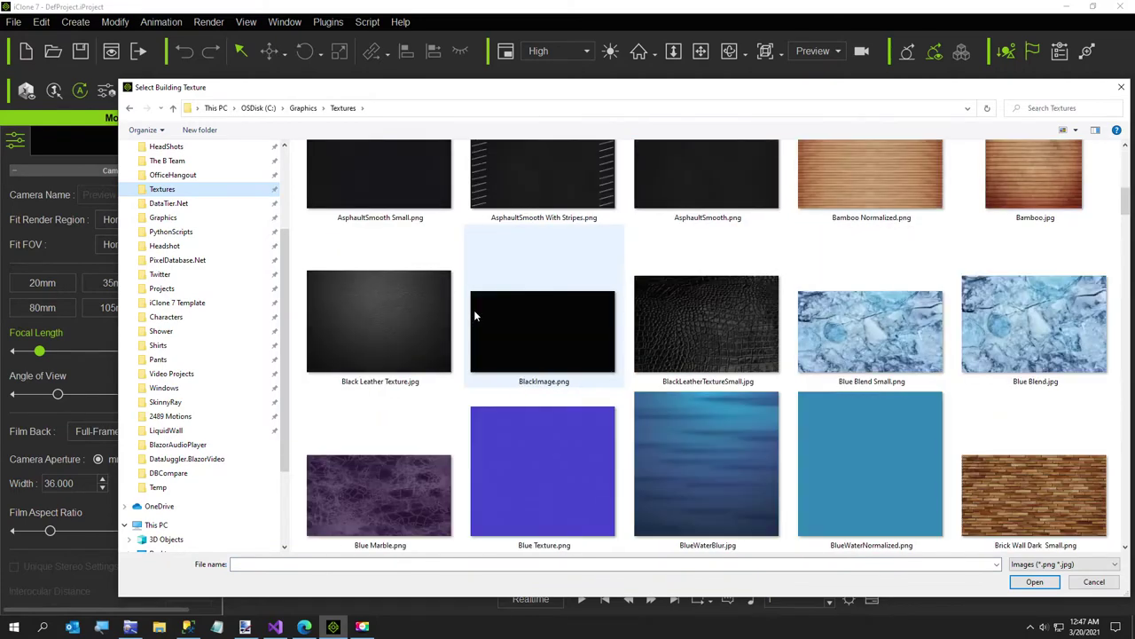
{"action": "double_click", "coordinate": [393, 339]}
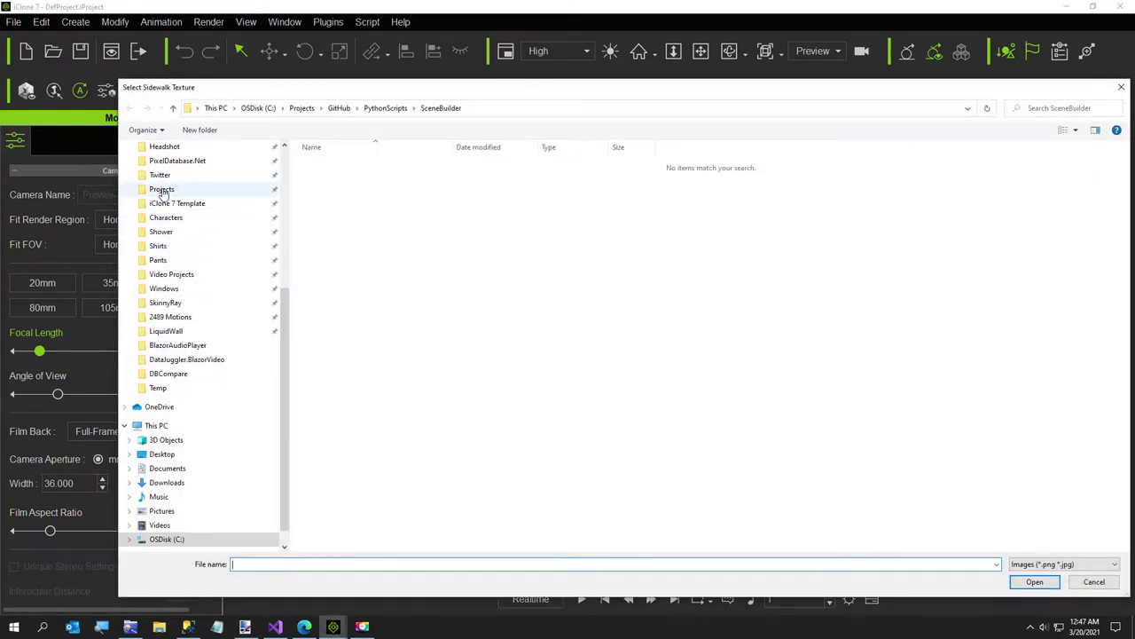
Choose AsphaltSmooth.png as the sidewalk texture
{"action": "scroll", "coordinate": [168, 199], "scroll_direction": "up", "scroll_amount": 1}
{"action": "scroll", "coordinate": [170, 191], "scroll_direction": "up", "scroll_amount": 2}
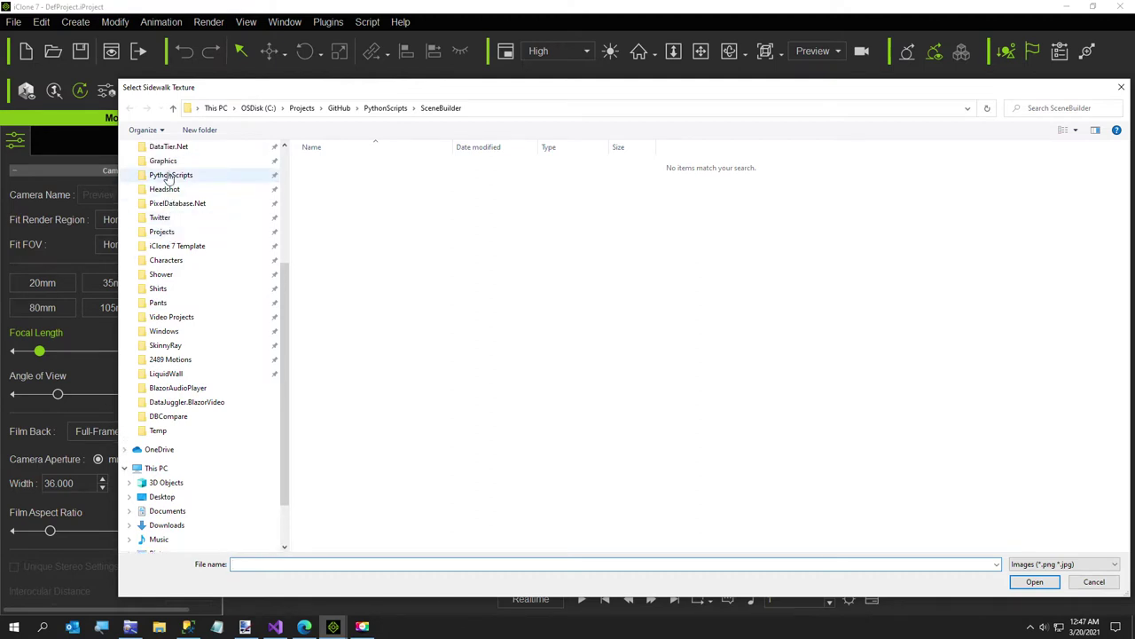
{"action": "scroll", "coordinate": [166, 191], "scroll_direction": "up", "scroll_amount": 2}
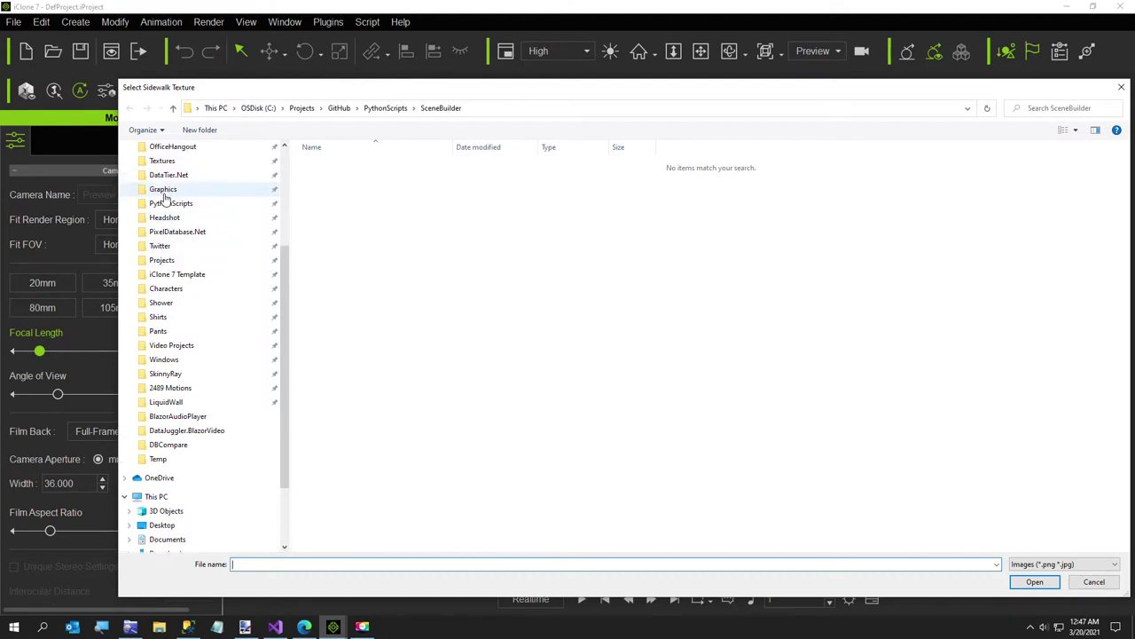
{"action": "left_click", "coordinate": [162, 161]}
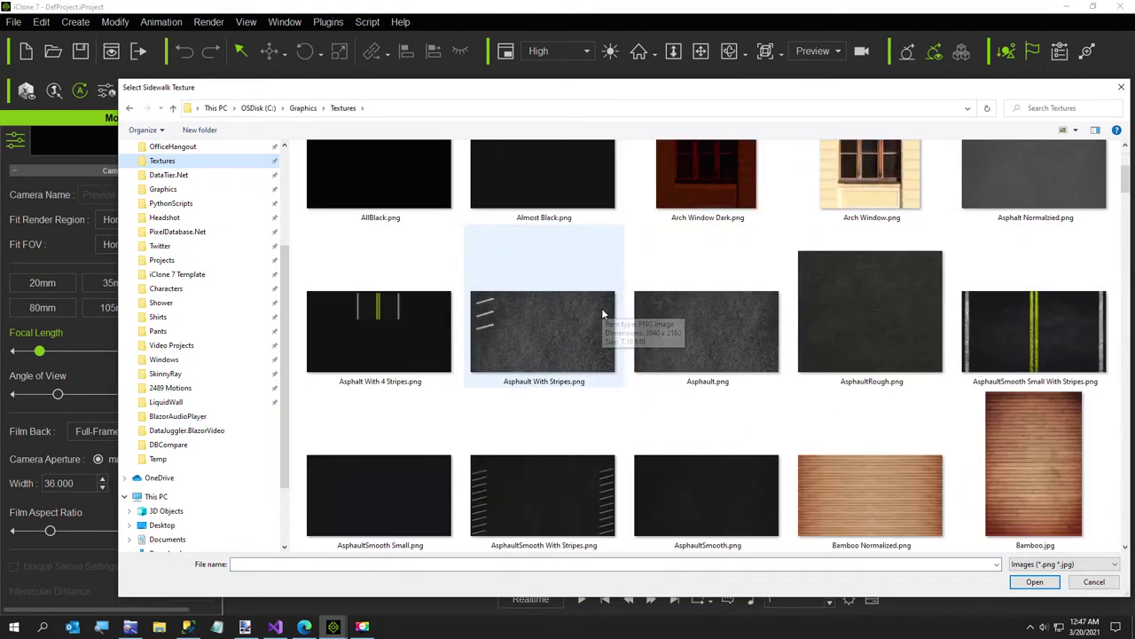
{"action": "left_click", "coordinate": [712, 513]}
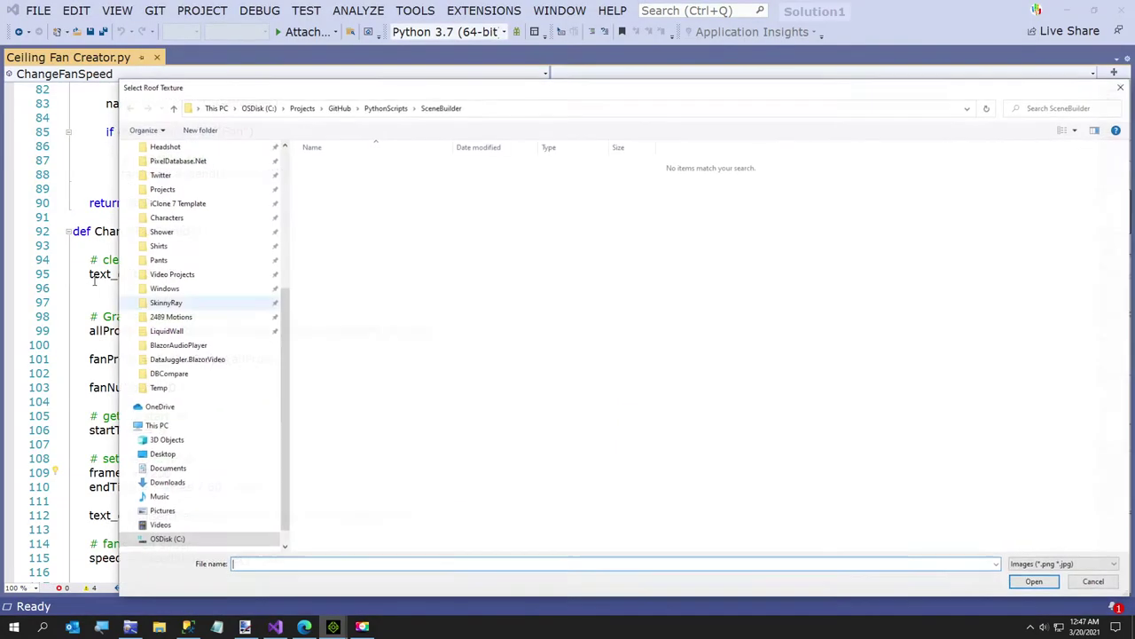
Choose GlassTiles.jpg as the roof texture
{"action": "scroll", "coordinate": [225, 302], "scroll_direction": "up", "scroll_amount": 3}
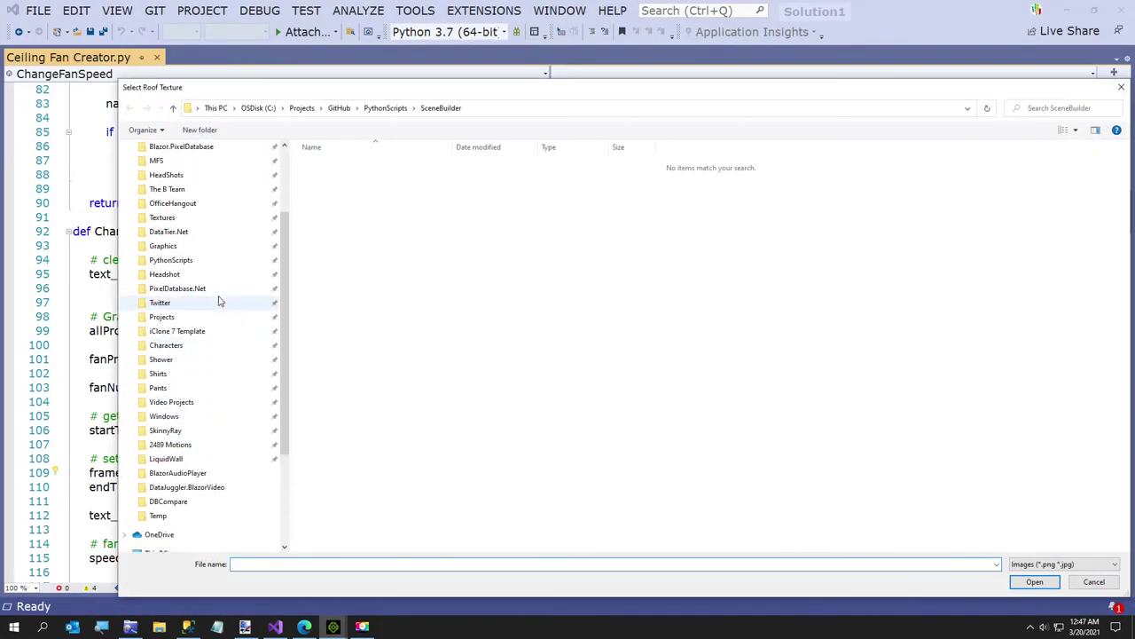
{"action": "scroll", "coordinate": [217, 300], "scroll_direction": "up", "scroll_amount": 2}
{"action": "left_click", "coordinate": [199, 280]}
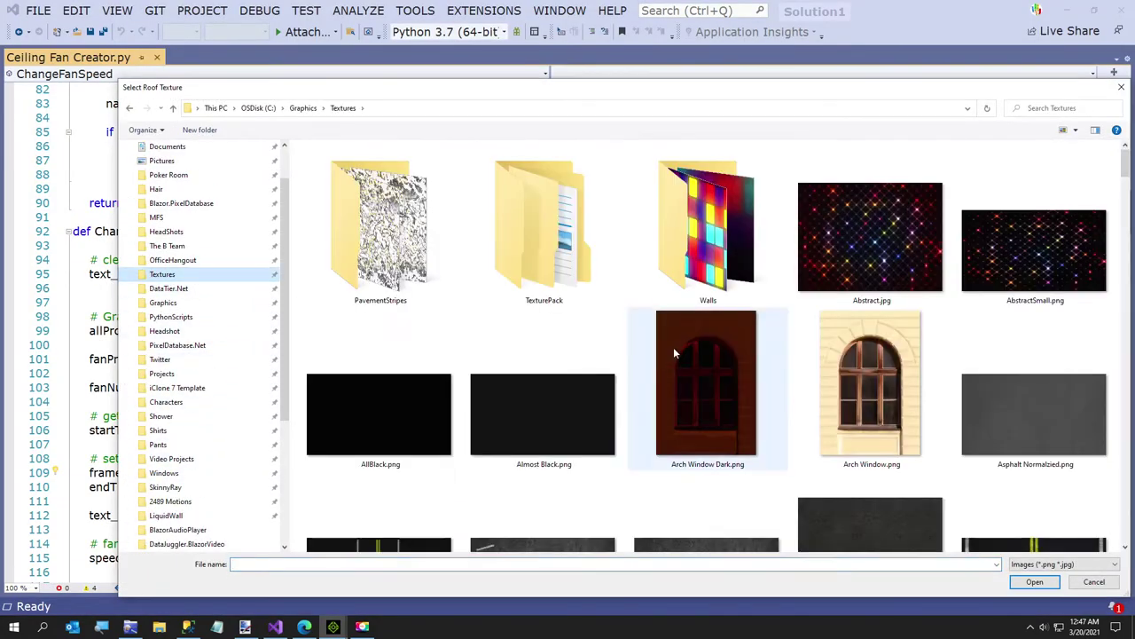
{"action": "scroll", "coordinate": [674, 351], "scroll_direction": "down", "scroll_amount": 5}
{"action": "scroll", "coordinate": [673, 352], "scroll_direction": "down", "scroll_amount": 10}
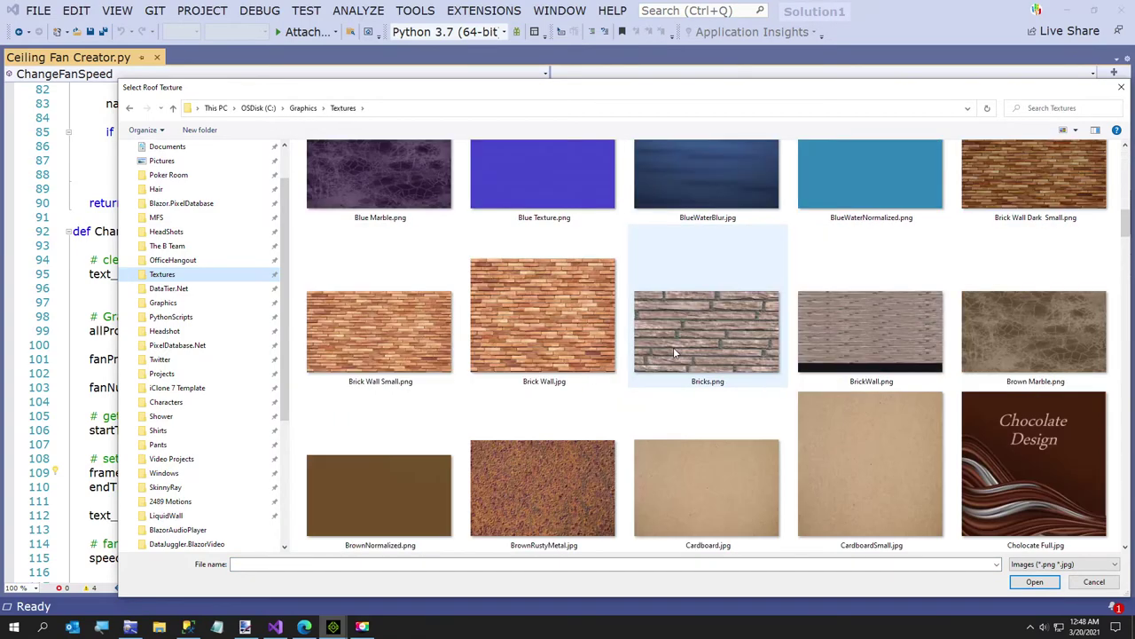
{"action": "scroll", "coordinate": [674, 352], "scroll_direction": "up", "scroll_amount": 2}
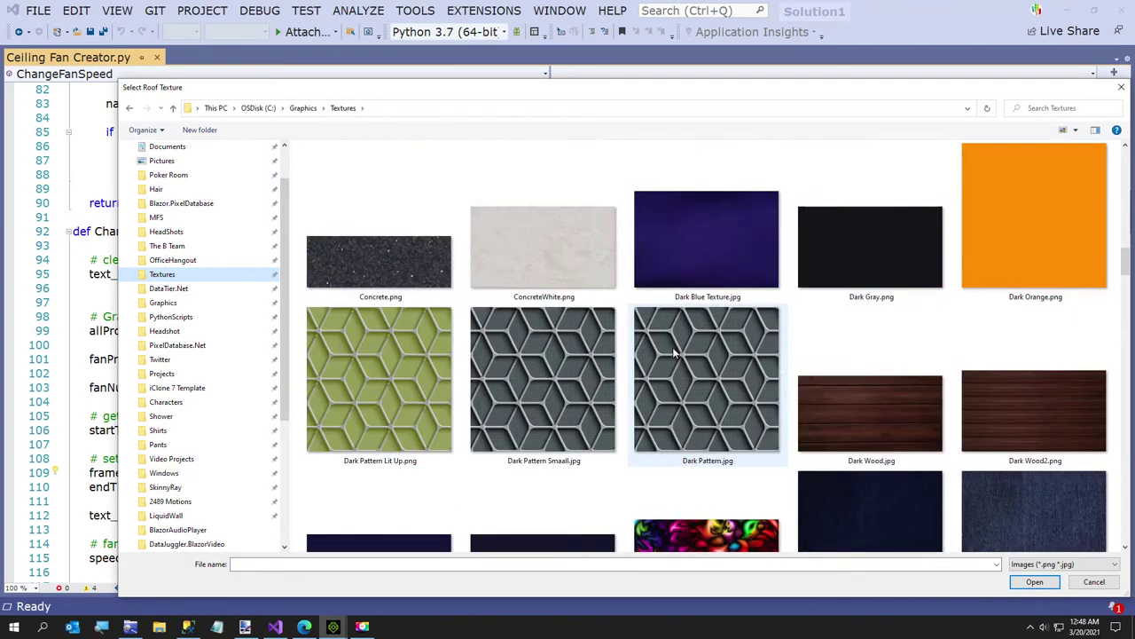
{"action": "scroll", "coordinate": [803, 380], "scroll_direction": "down", "scroll_amount": 4}
{"action": "double_click", "coordinate": [869, 462]}
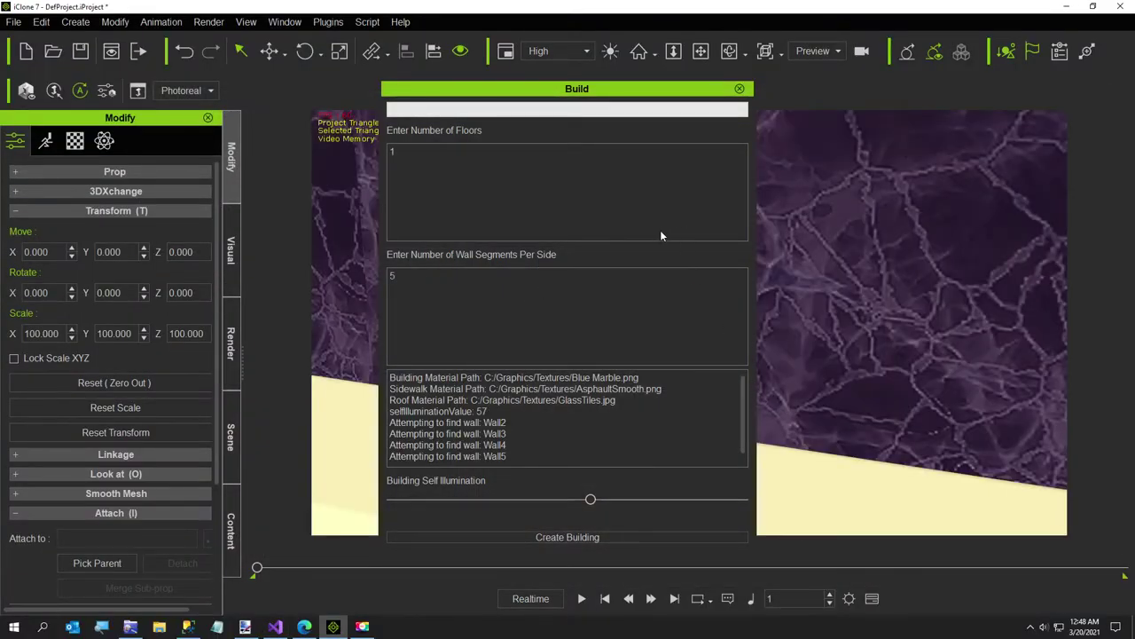
Close the Build panel and delete the RightWall from the scene
{"action": "left_click", "coordinate": [741, 89]}
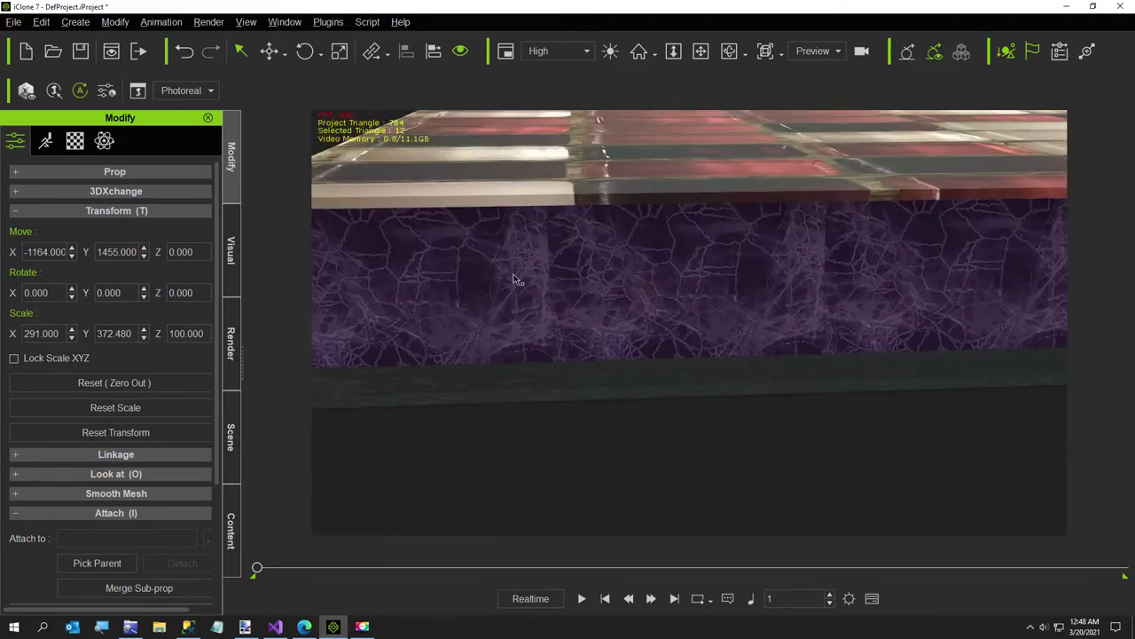
{"action": "right_click_drag", "start_coordinate": [669, 432], "coordinate": [683, 343]}
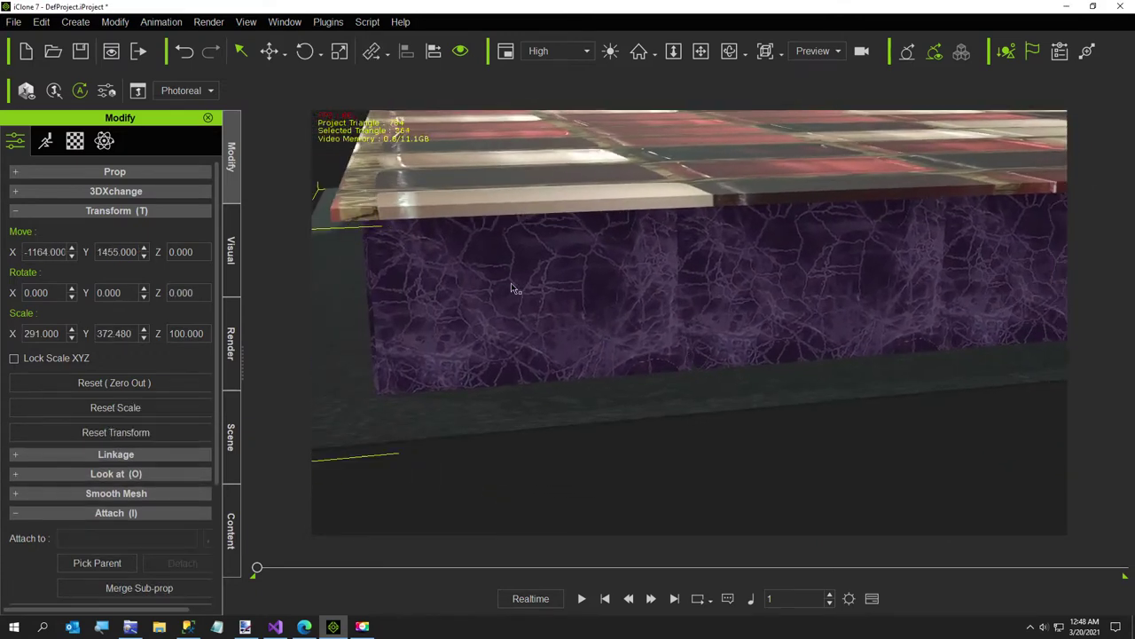
{"action": "left_click", "coordinate": [233, 413]}
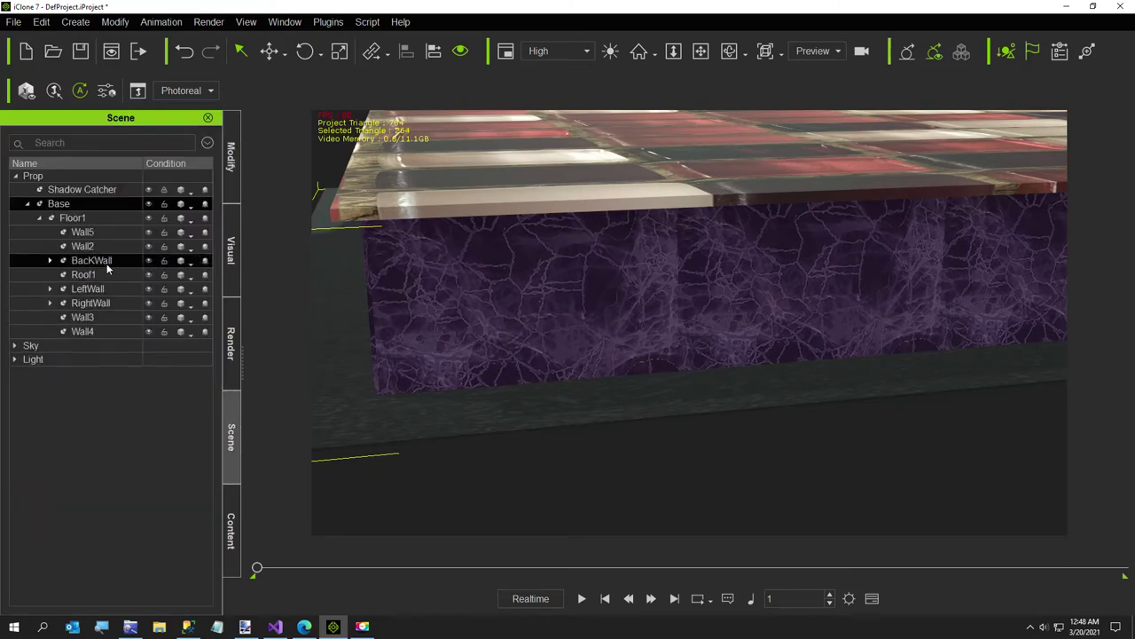
{"action": "left_click", "coordinate": [99, 304]}
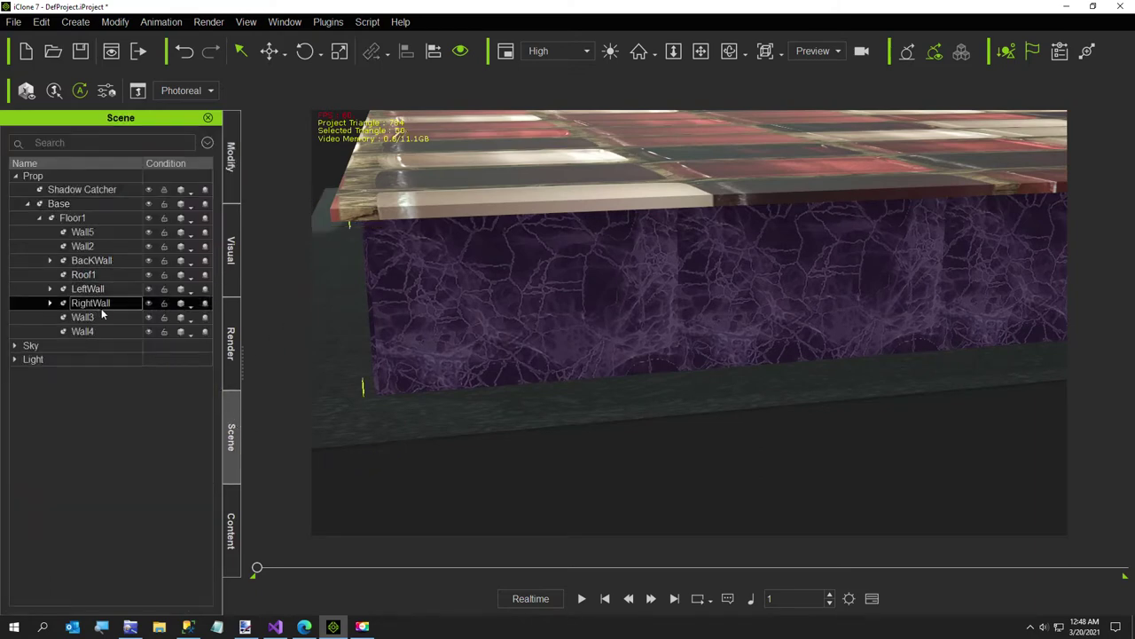
{"action": "key", "text": "Delete"}
Scale the Base object taller toward the roof
{"action": "right_click_drag", "start_coordinate": [585, 431], "coordinate": [550, 329]}
{"action": "left_click", "coordinate": [79, 204]}
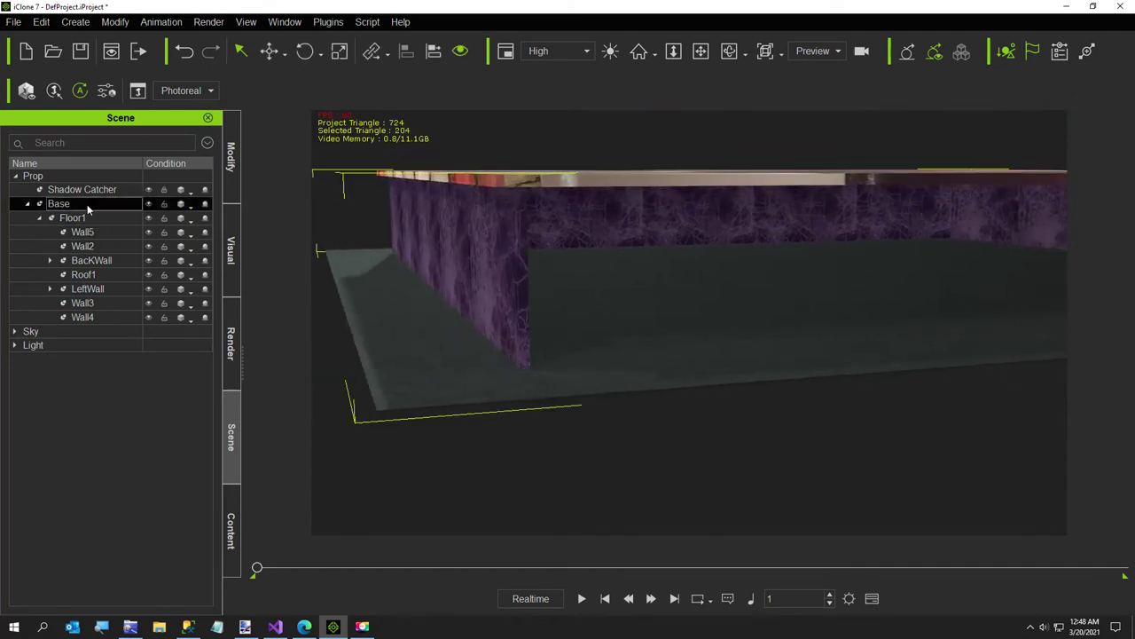
{"action": "key", "text": "r"}
{"action": "left_click_drag", "start_coordinate": [842, 193], "coordinate": [822, 166]}
{"action": "right_click_drag", "start_coordinate": [695, 276], "coordinate": [503, 330]}
Trial global illumination with pale yellow ambient light at strength 37, then disable it
{"action": "left_click", "coordinate": [231, 251]}
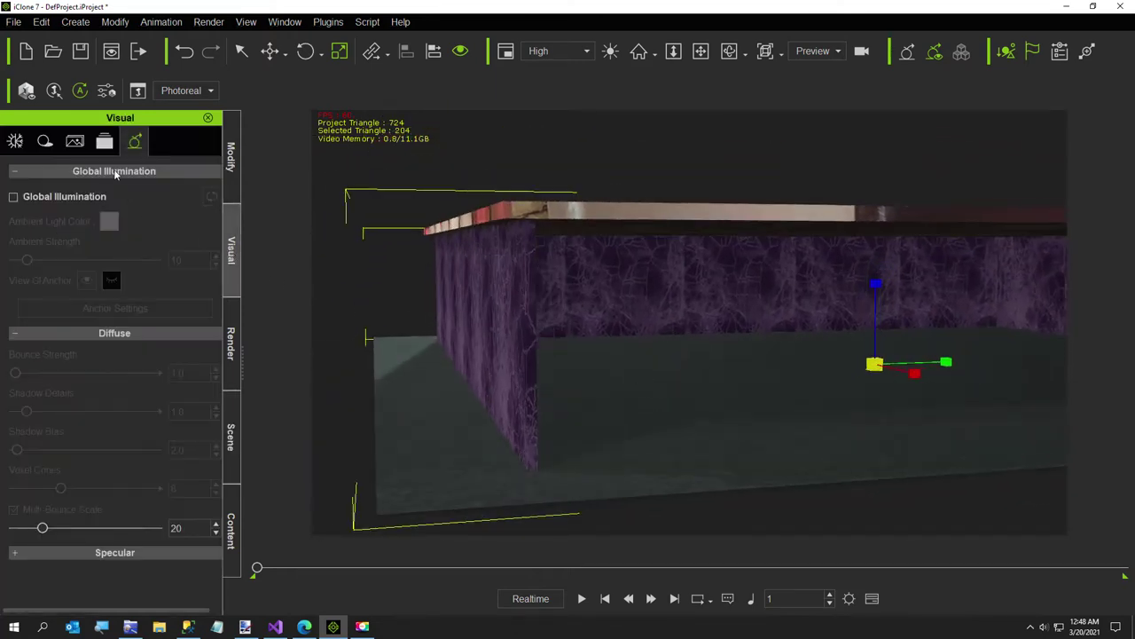
{"action": "left_click", "coordinate": [14, 197]}
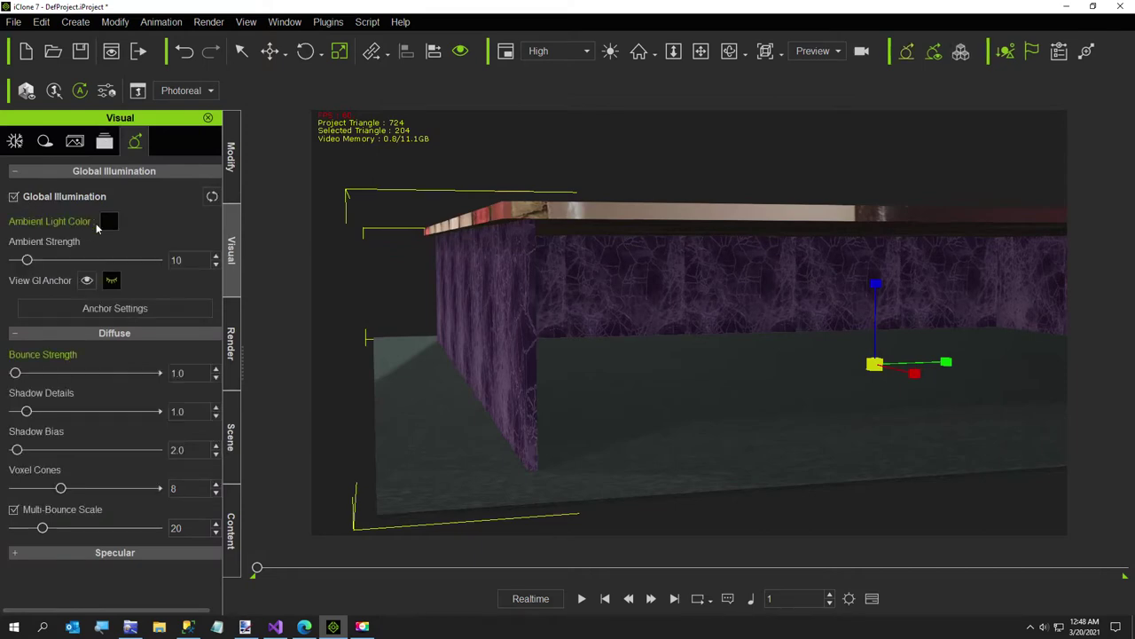
{"action": "left_click", "coordinate": [108, 222]}
{"action": "left_click", "coordinate": [514, 271]}
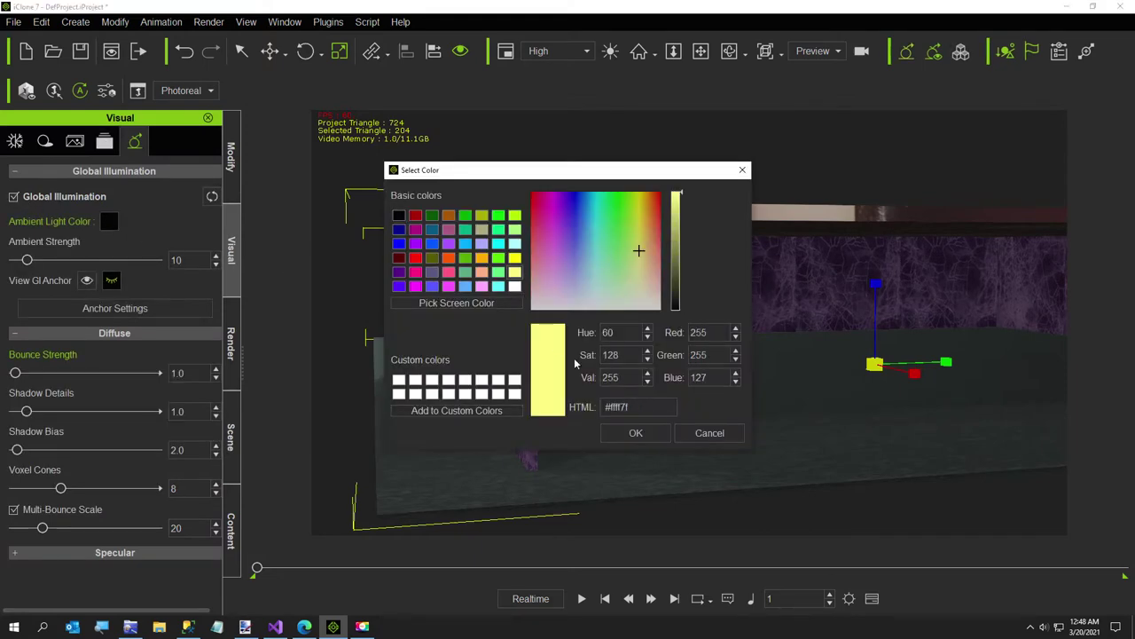
{"action": "left_click", "coordinate": [636, 433]}
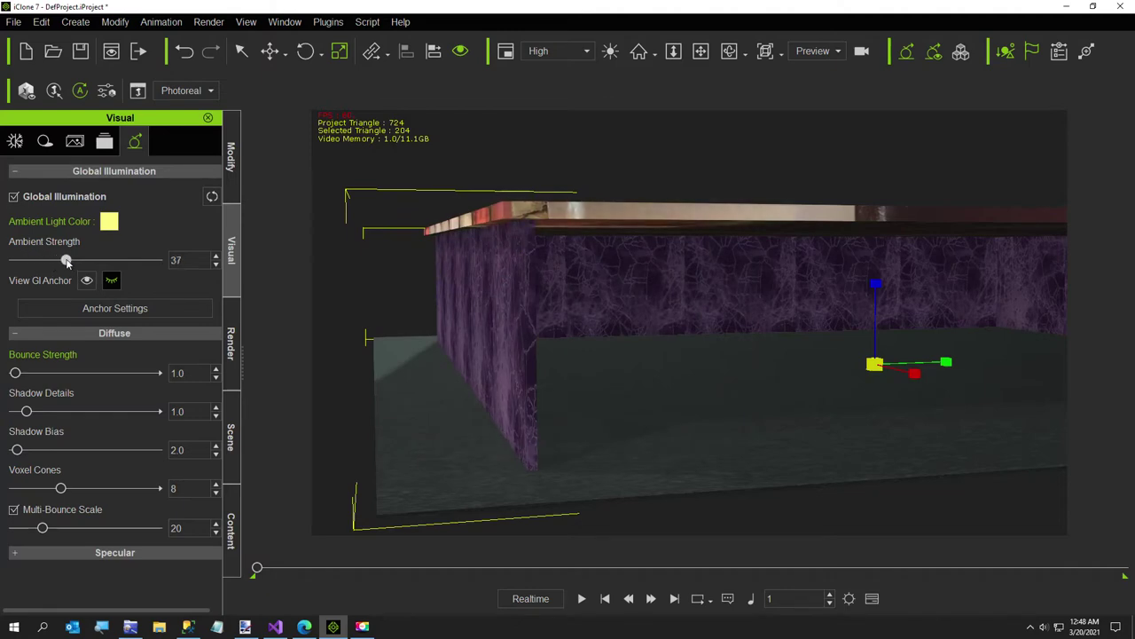
{"action": "left_click", "coordinate": [14, 197]}
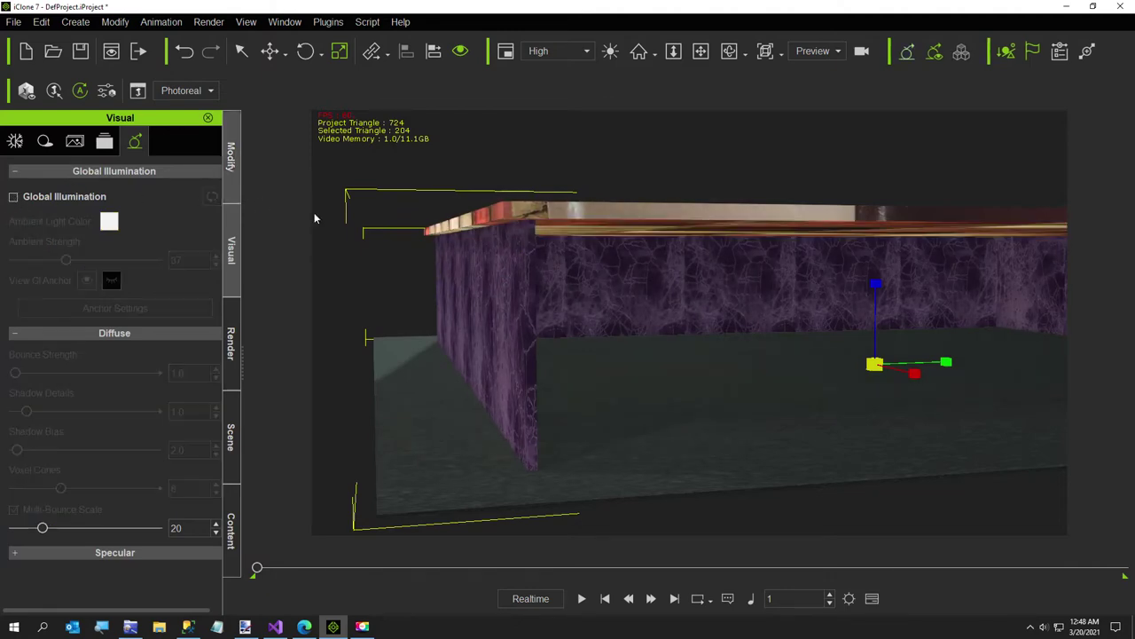
{"action": "right_click_drag", "start_coordinate": [613, 347], "coordinate": [657, 380]}
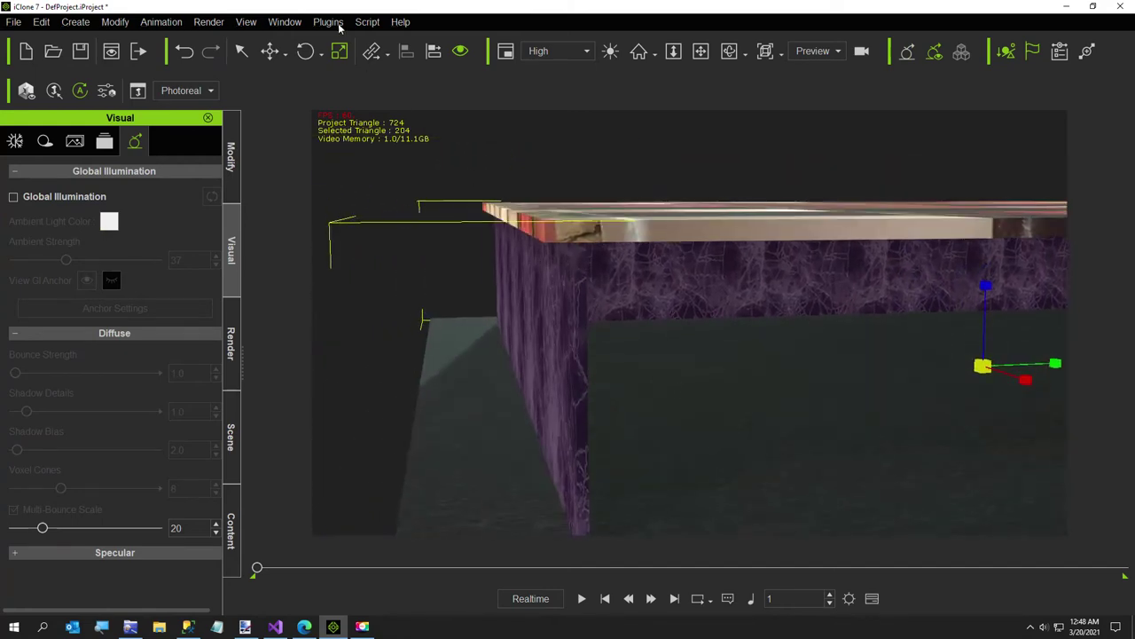
Load and run the Practice\Ceiling Fan Creator.py script
{"action": "left_click", "coordinate": [367, 21]}
{"action": "left_click", "coordinate": [359, 42]}
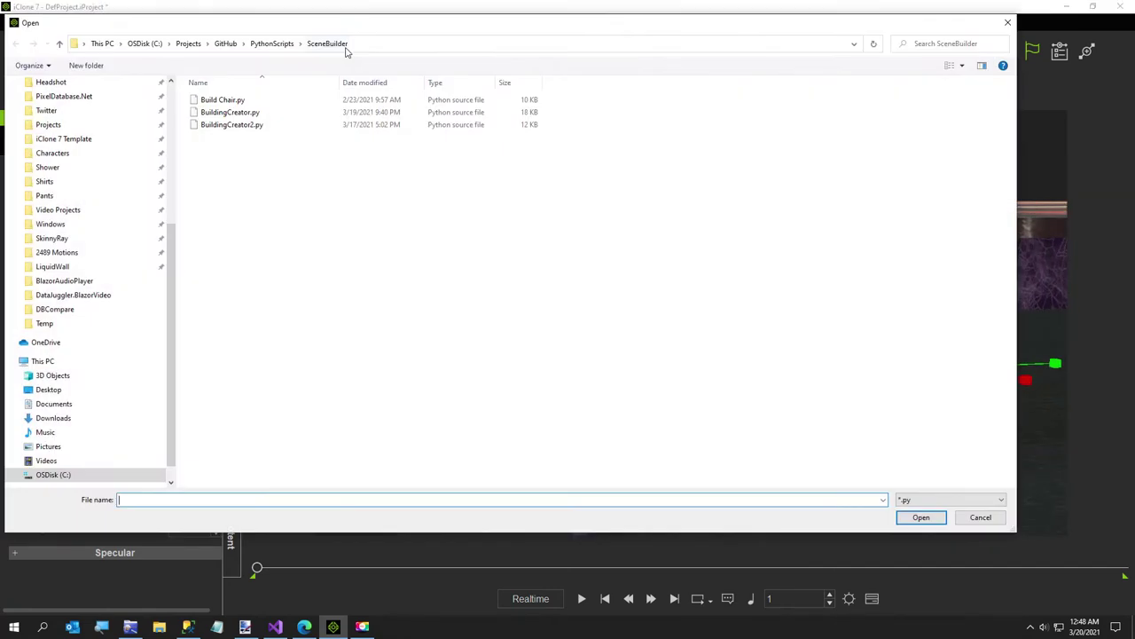
{"action": "left_click", "coordinate": [285, 46]}
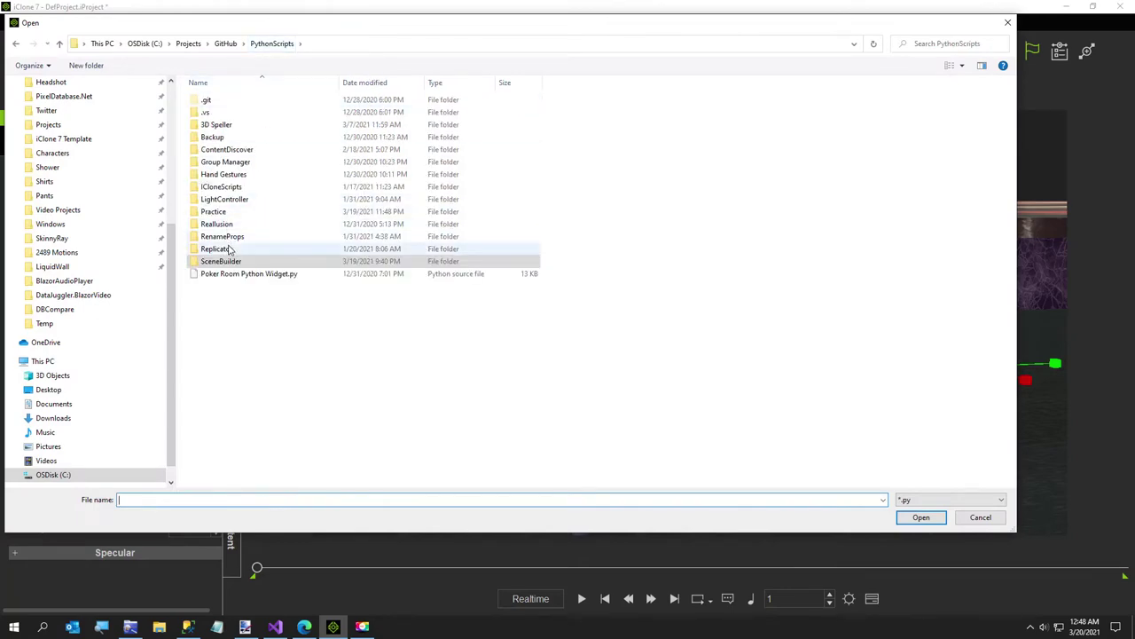
{"action": "left_click", "coordinate": [227, 213]}
{"action": "double_click", "coordinate": [228, 214]}
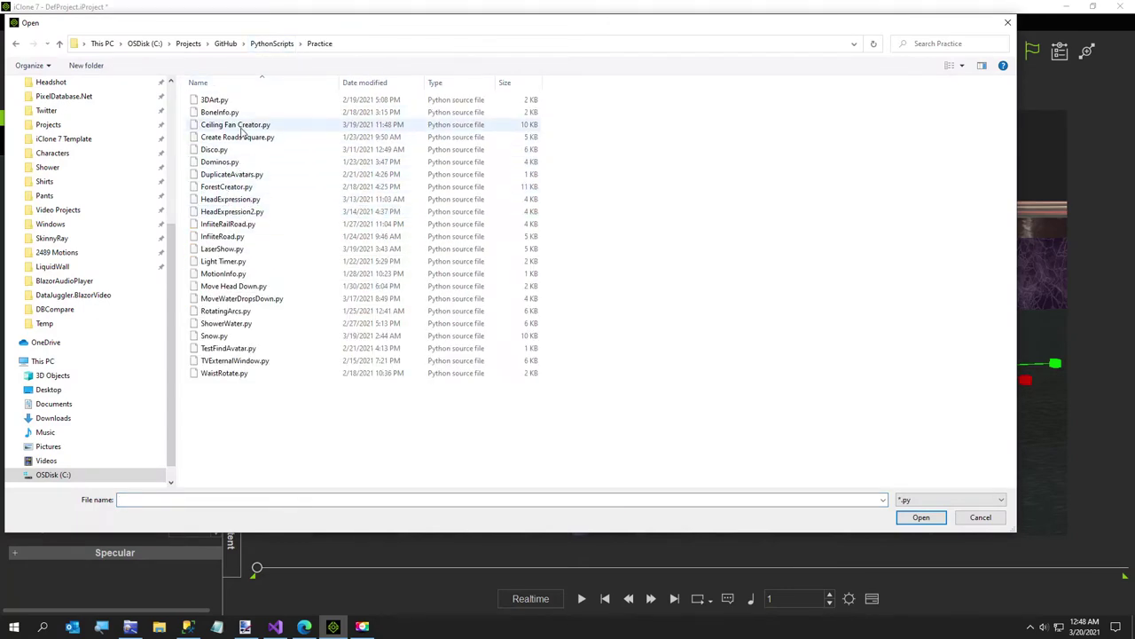
{"action": "double_click", "coordinate": [240, 125]}
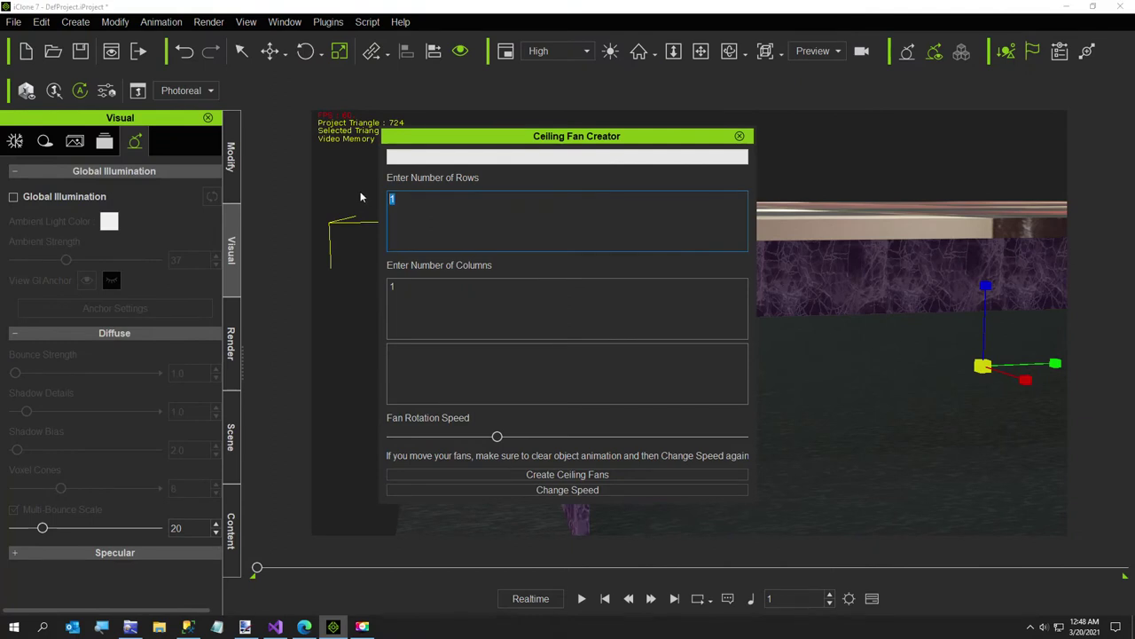
Create a 3-by-3 grid of fans with Dark Wood.jpg blades
{"action": "type", "text": "3"}
{"action": "left_click", "coordinate": [519, 479]}
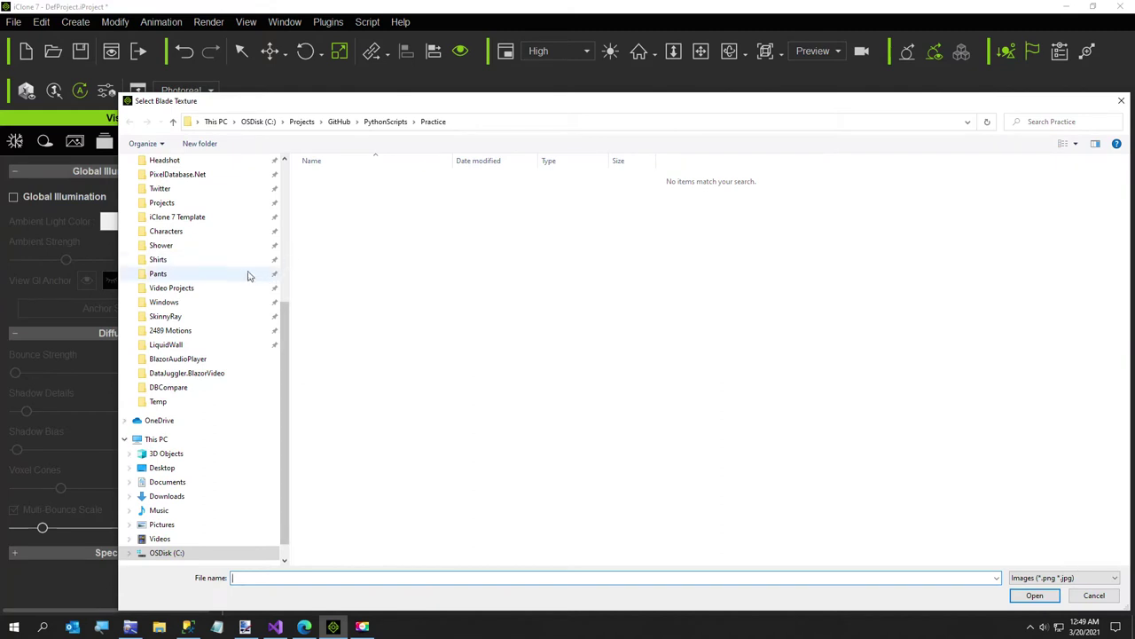
{"action": "scroll", "coordinate": [213, 278], "scroll_direction": "up", "scroll_amount": 3}
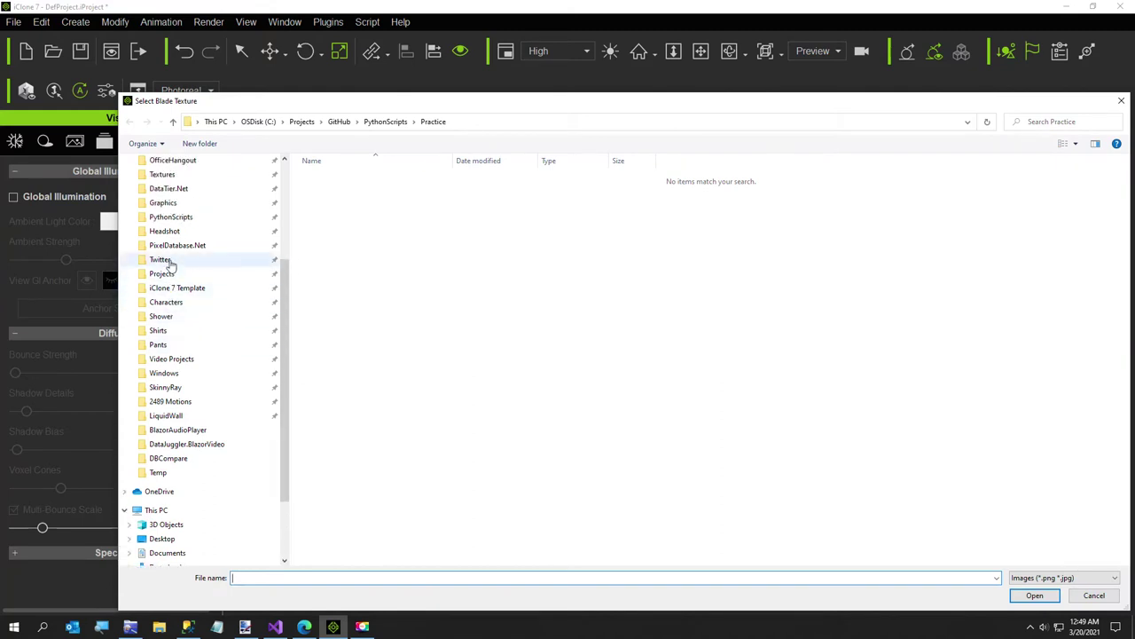
{"action": "scroll", "coordinate": [164, 188], "scroll_direction": "up", "scroll_amount": 1}
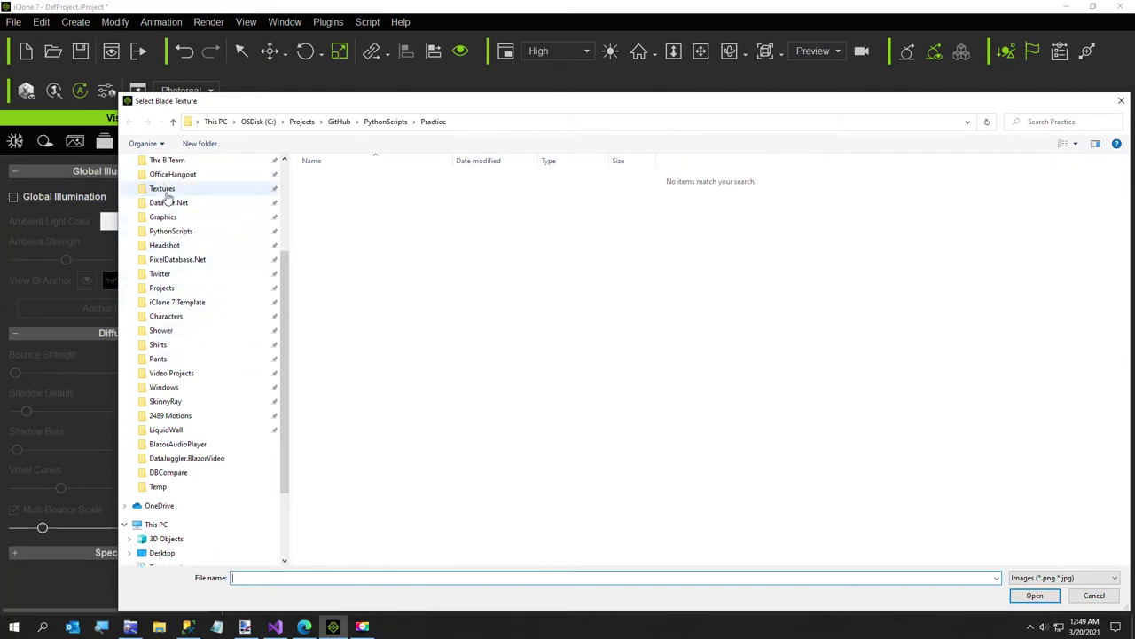
{"action": "left_click", "coordinate": [164, 189]}
{"action": "scroll", "coordinate": [958, 365], "scroll_direction": "down", "scroll_amount": 10}
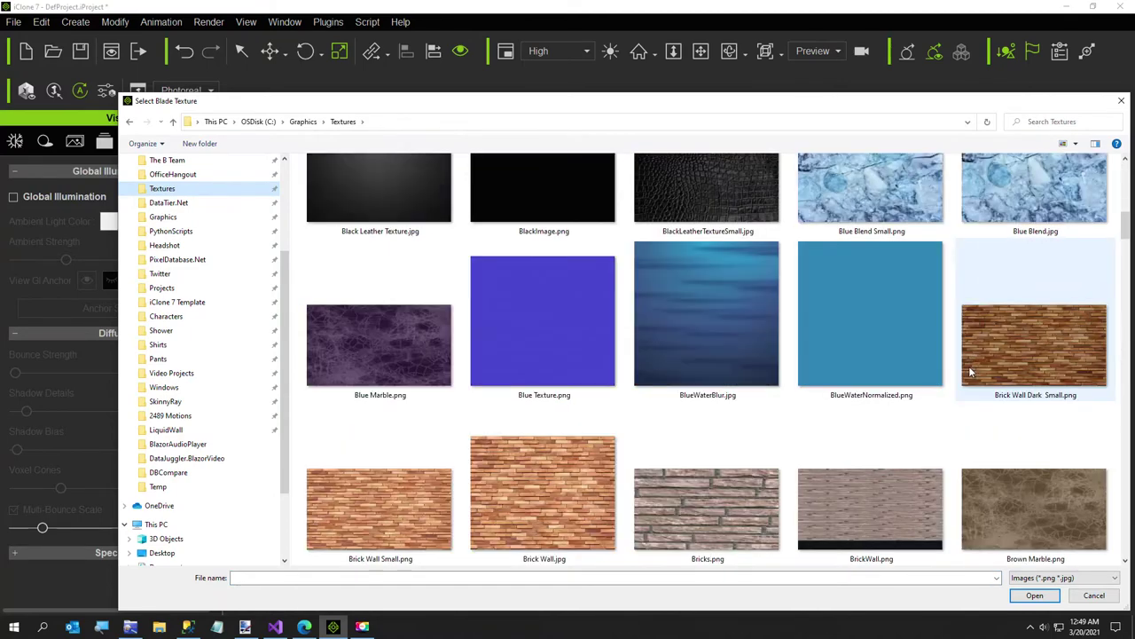
{"action": "scroll", "coordinate": [969, 373], "scroll_direction": "down", "scroll_amount": 3}
{"action": "scroll", "coordinate": [991, 366], "scroll_direction": "down", "scroll_amount": 2}
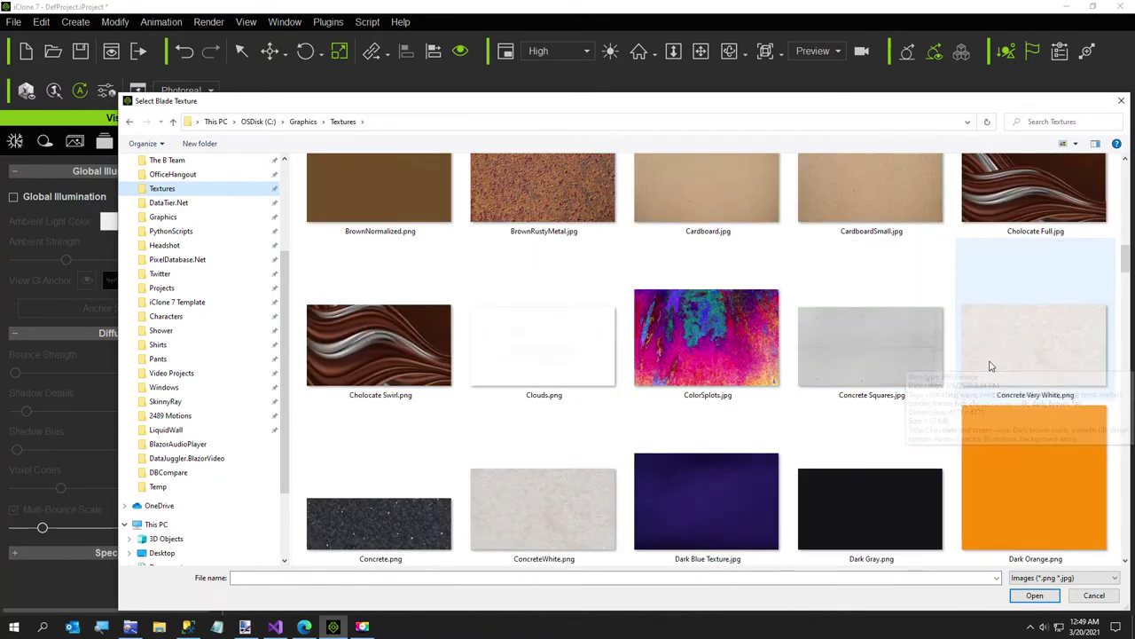
{"action": "scroll", "coordinate": [991, 366], "scroll_direction": "down", "scroll_amount": 3}
{"action": "left_click", "coordinate": [1012, 369]}
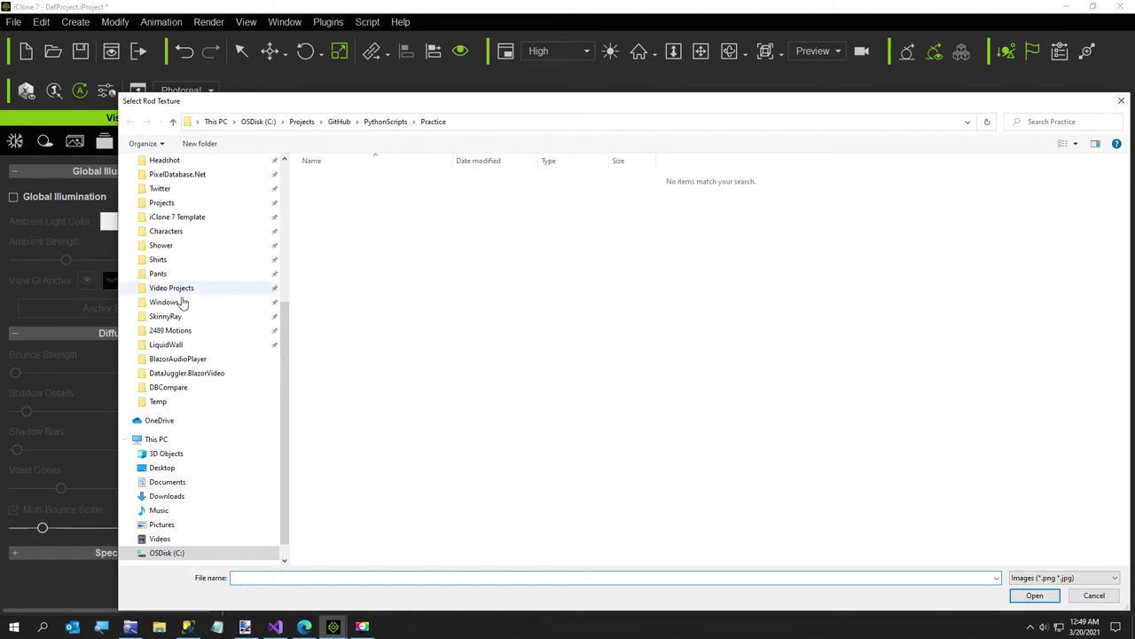
Give the fan rods AsphaultRough.png and the bases Bamboo Normalized.png textures
{"action": "scroll", "coordinate": [178, 301], "scroll_direction": "up", "scroll_amount": 4}
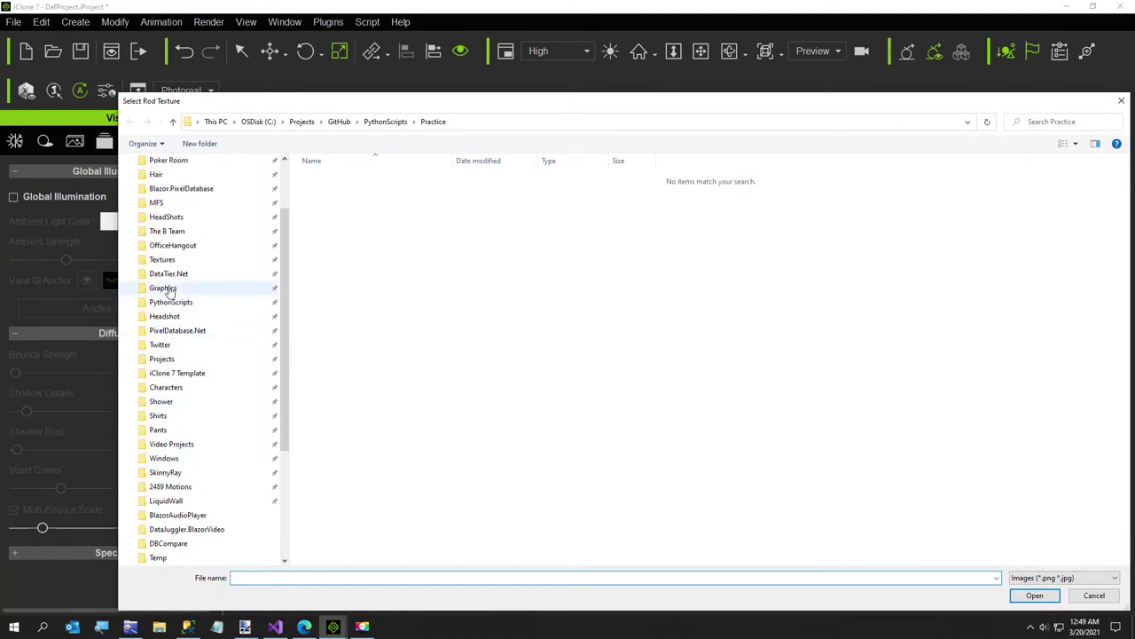
{"action": "left_click", "coordinate": [164, 259]}
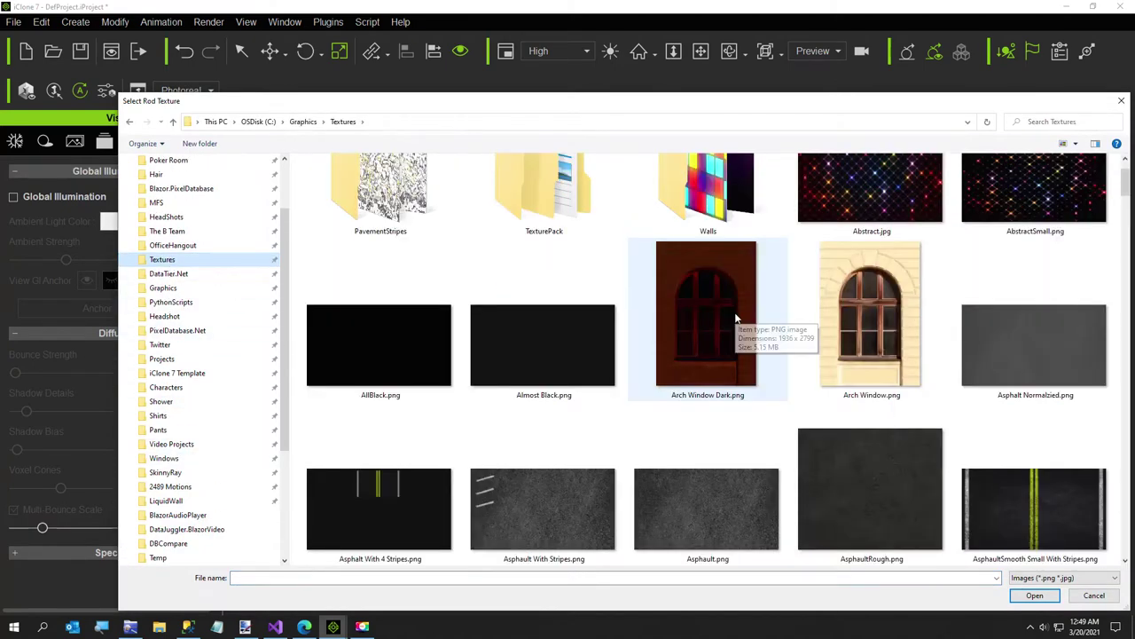
{"action": "scroll", "coordinate": [741, 317], "scroll_direction": "down", "scroll_amount": 1}
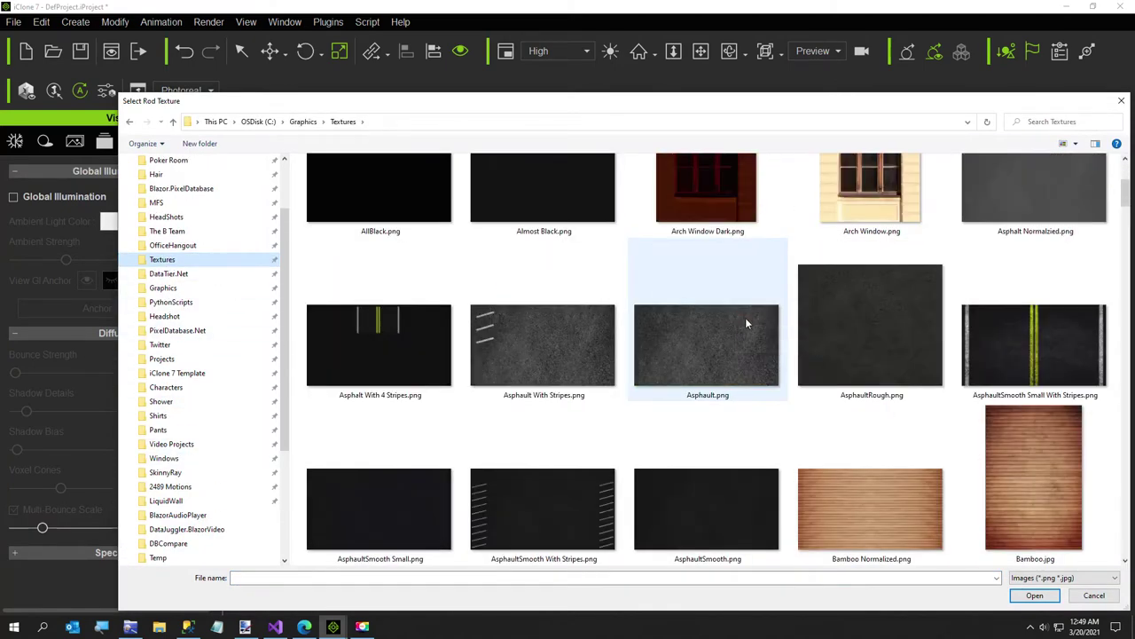
{"action": "left_click", "coordinate": [820, 321]}
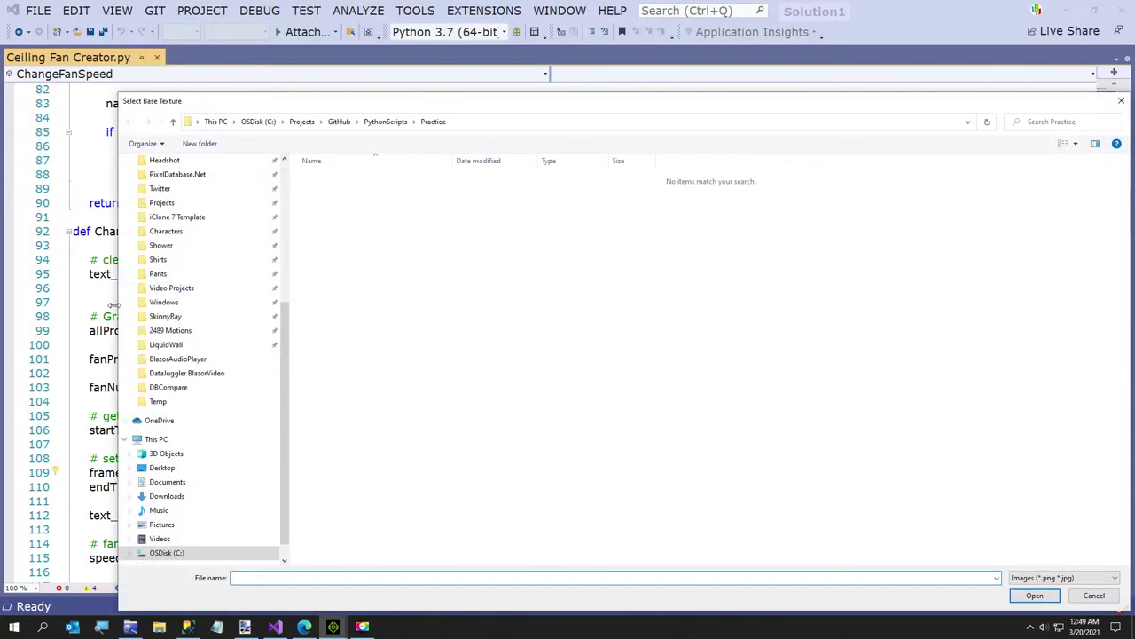
{"action": "scroll", "coordinate": [139, 305], "scroll_direction": "up", "scroll_amount": 2}
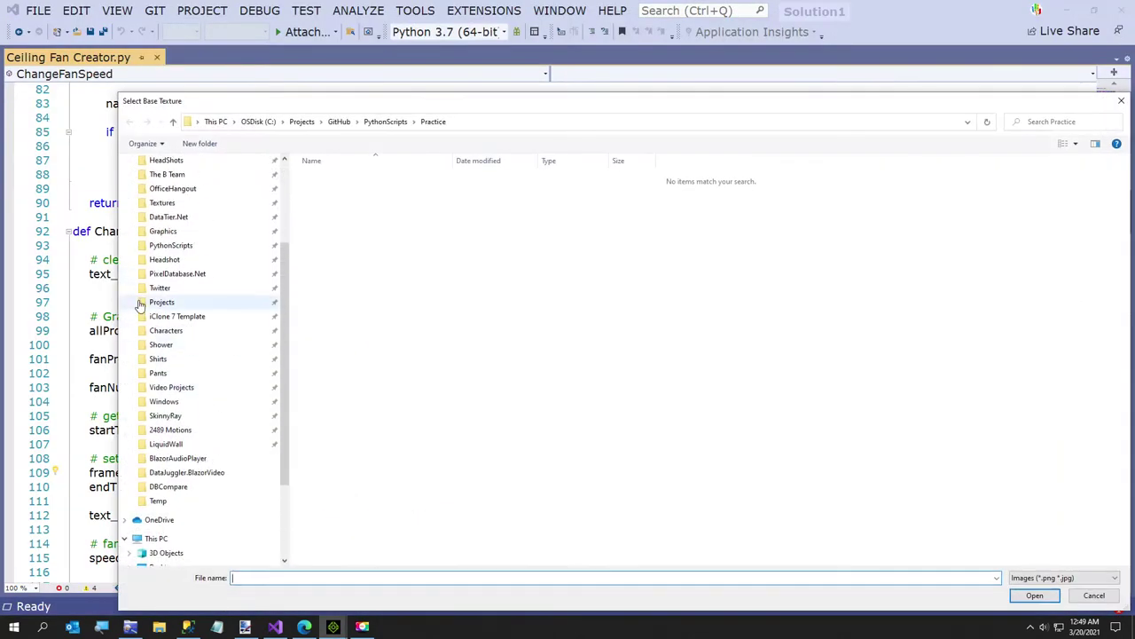
{"action": "left_click", "coordinate": [162, 203]}
{"action": "scroll", "coordinate": [856, 346], "scroll_direction": "down", "scroll_amount": 5}
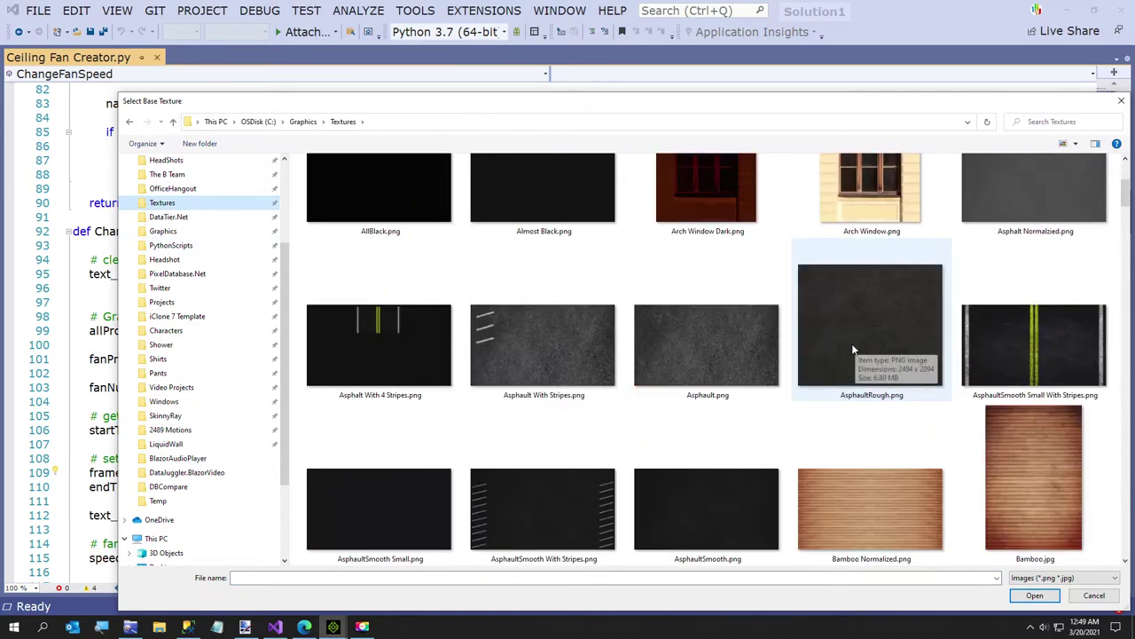
{"action": "double_click", "coordinate": [860, 352]}
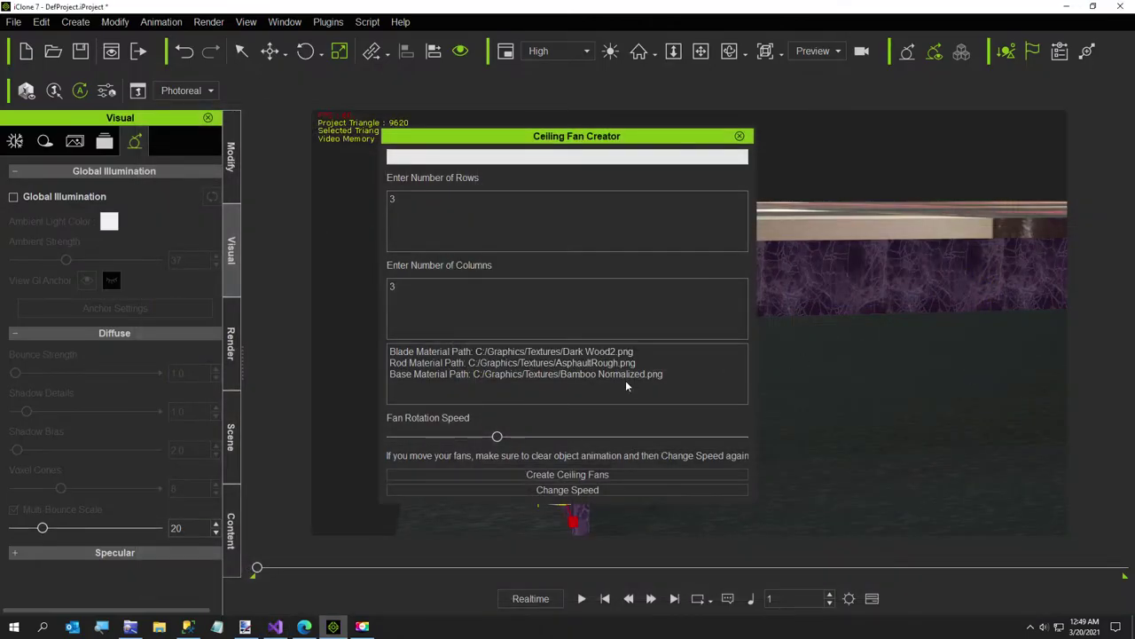
Close the fan creator and Shift-select Fan through Fan9 in the Scene tree
{"action": "left_click", "coordinate": [739, 136]}
{"action": "right_click_drag", "start_coordinate": [660, 378], "coordinate": [705, 373]}
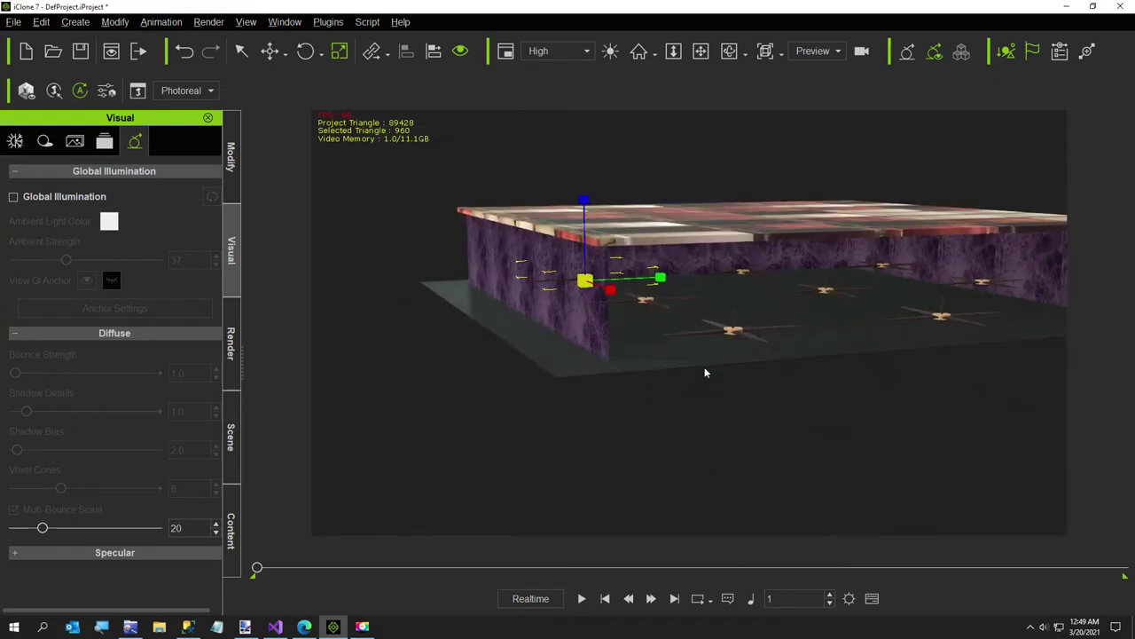
{"action": "left_click", "coordinate": [230, 436]}
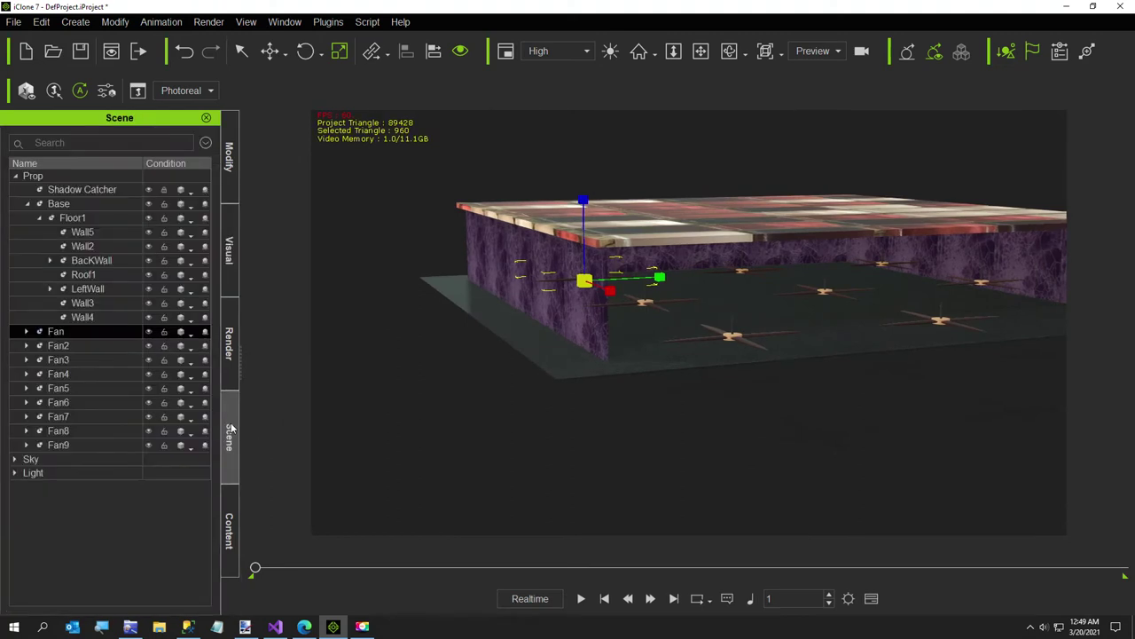
{"action": "left_click", "coordinate": [60, 448], "text": "shift"}
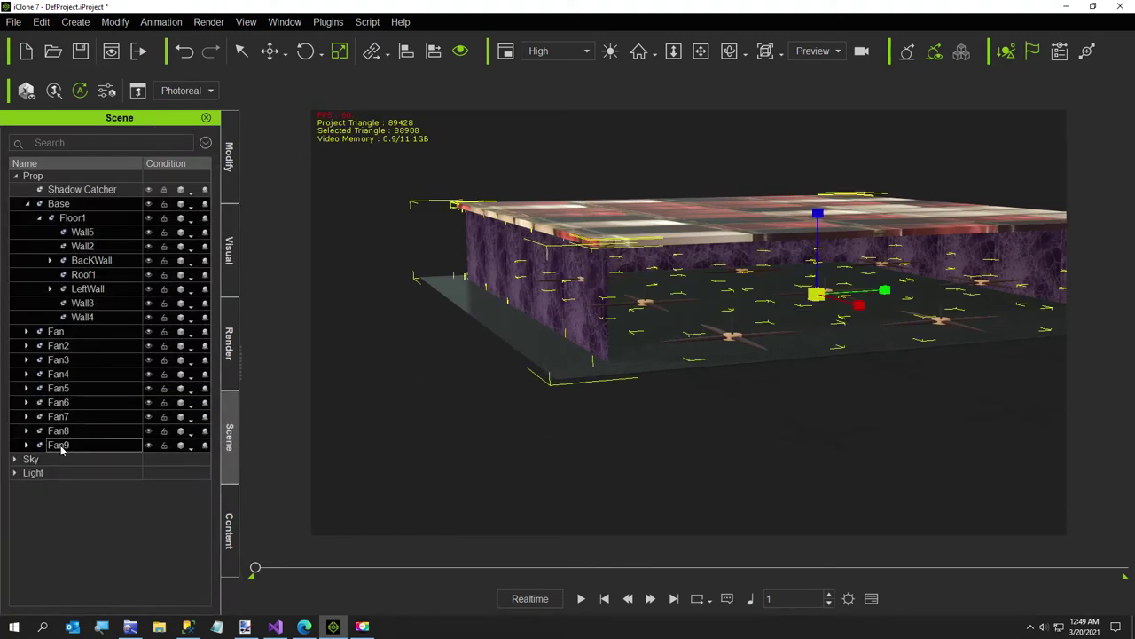
{"action": "left_click", "coordinate": [59, 332]}
{"action": "left_click", "coordinate": [68, 446], "text": "shift"}
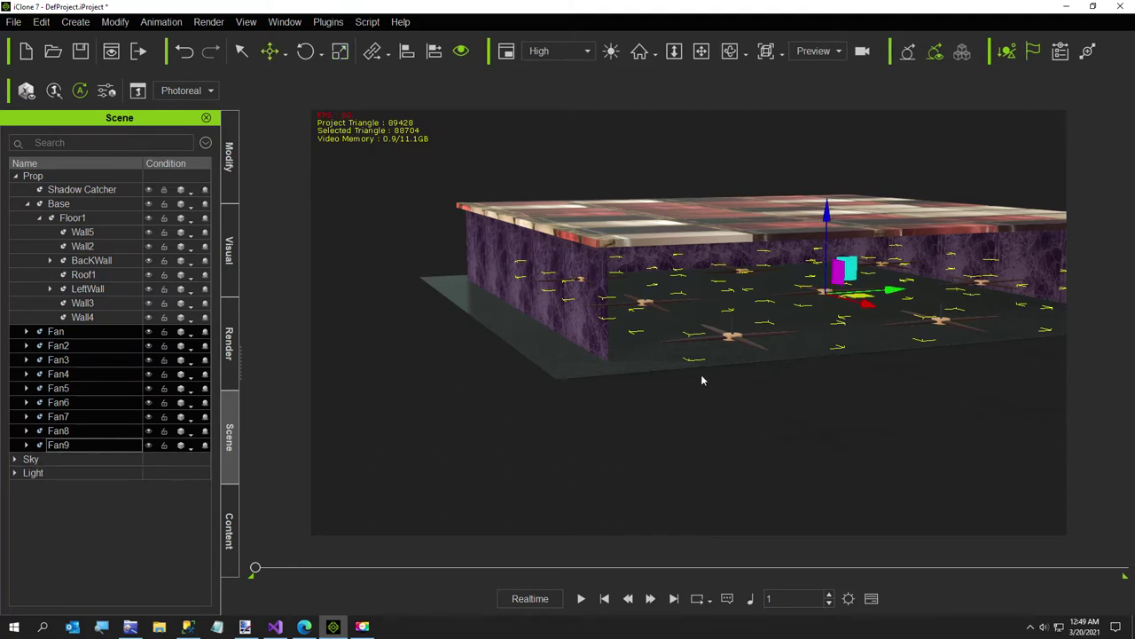
{"action": "right_click_drag", "start_coordinate": [702, 380], "coordinate": [750, 360]}
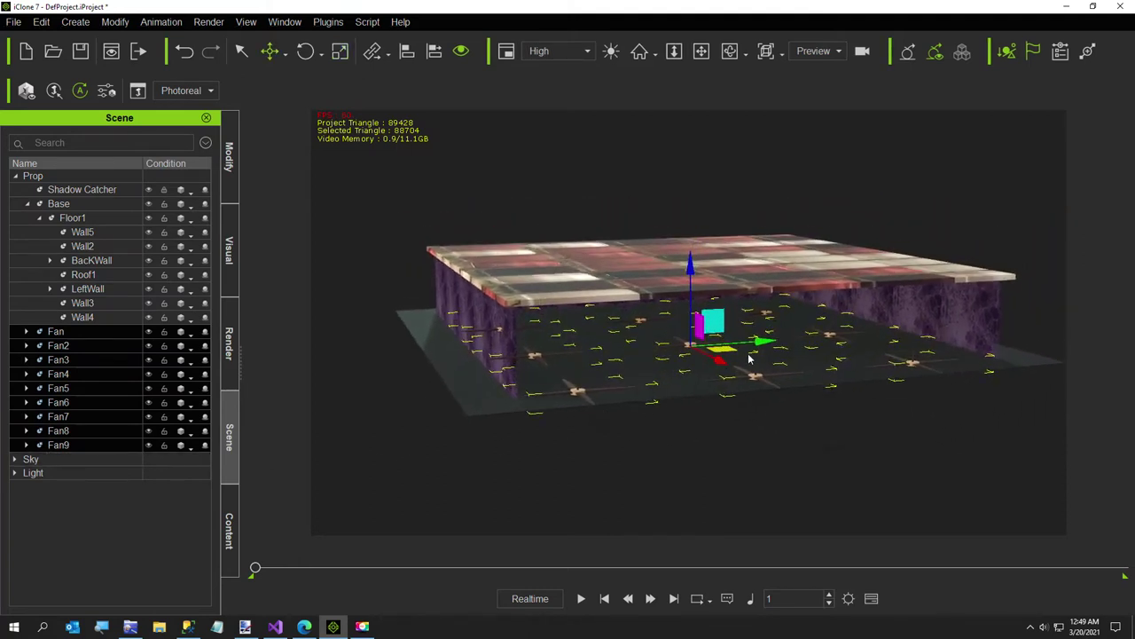
Slide the selected fan grid sideways along the room under the ceiling
{"action": "left_click_drag", "start_coordinate": [764, 340], "coordinate": [834, 336]}
{"action": "mouse_move", "coordinate": [834, 336]}
{"action": "right_mouse_down"}
{"action": "mouse_move", "coordinate": [838, 371]}
{"action": "mouse_move", "coordinate": [1038, 444]}
{"action": "mouse_move", "coordinate": [838, 340]}
{"action": "right_mouse_up"}
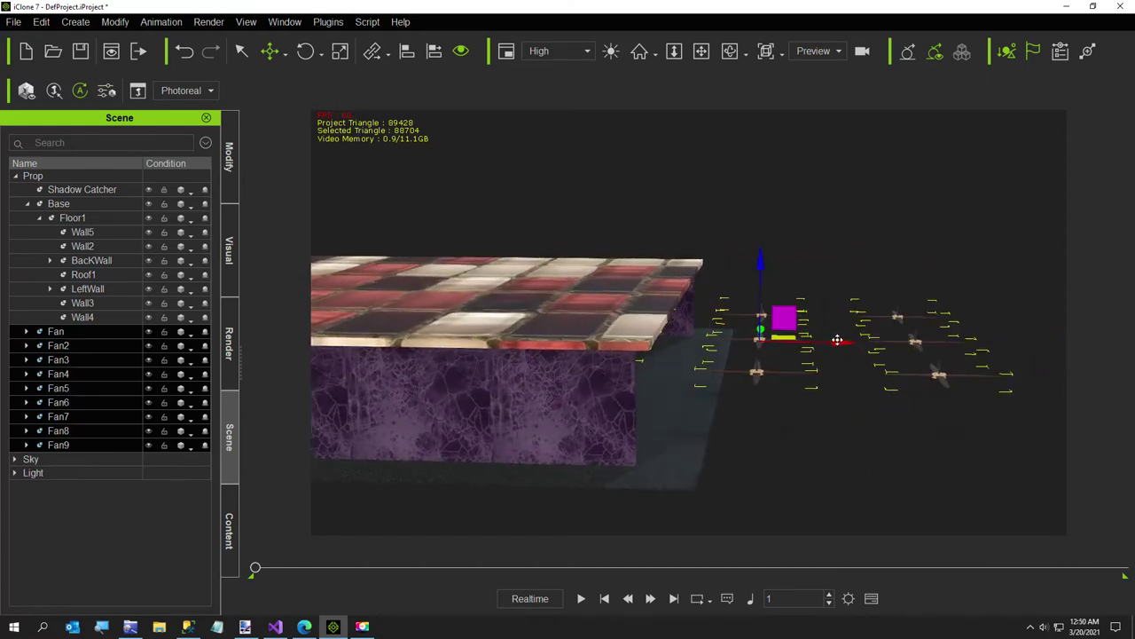
{"action": "left_click_drag", "start_coordinate": [822, 349], "coordinate": [515, 351]}
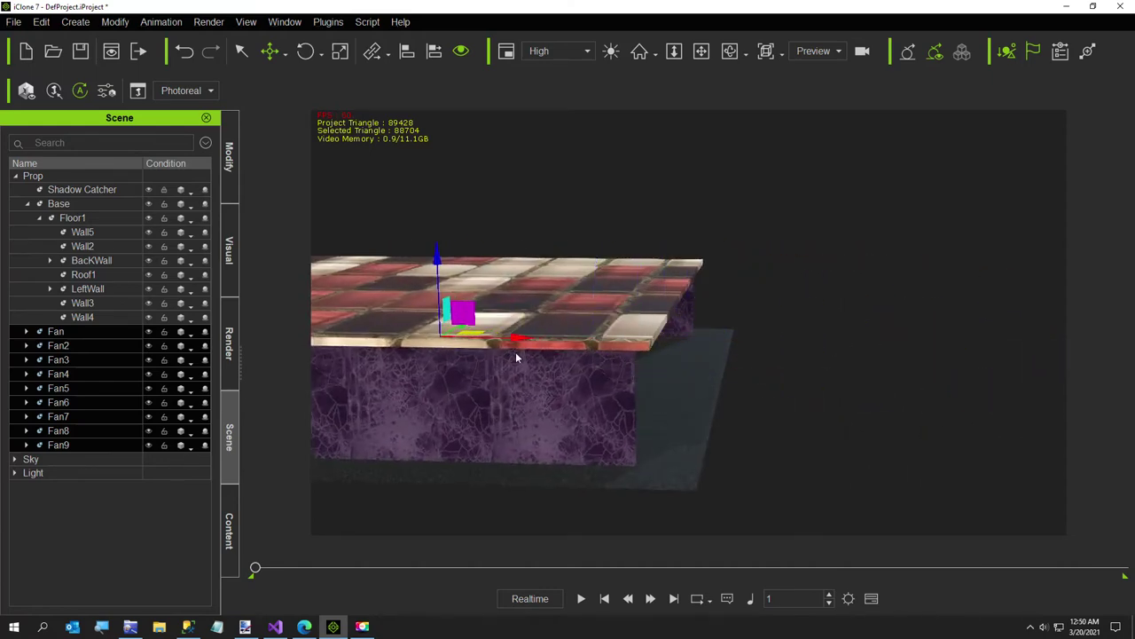
{"action": "right_click_drag", "start_coordinate": [717, 430], "coordinate": [667, 363]}
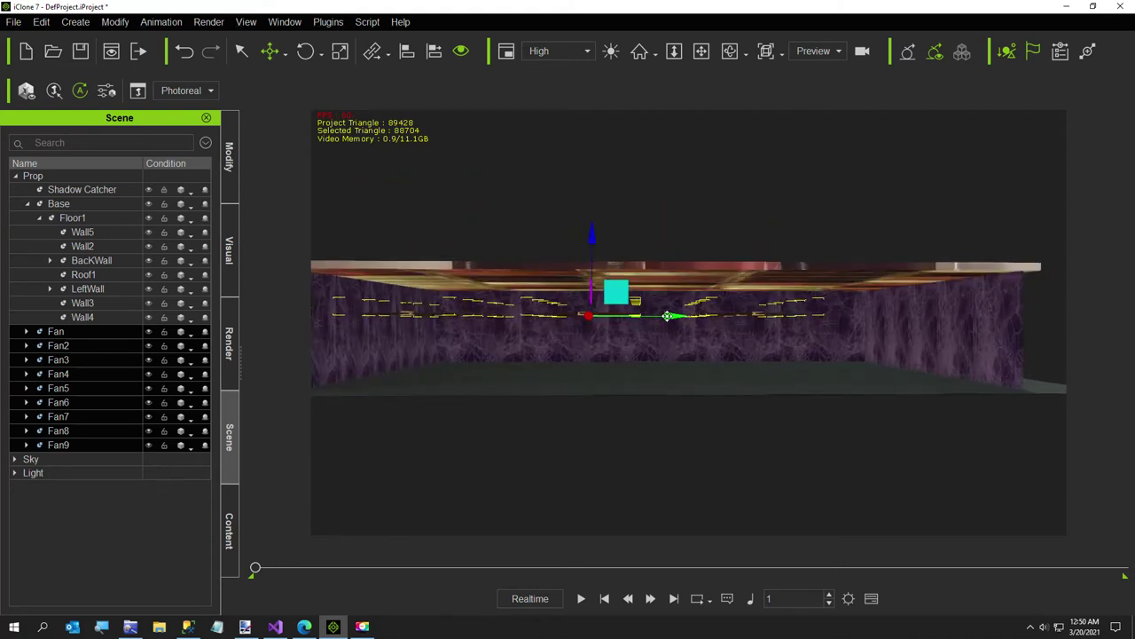
{"action": "left_click_drag", "start_coordinate": [667, 316], "coordinate": [717, 327]}
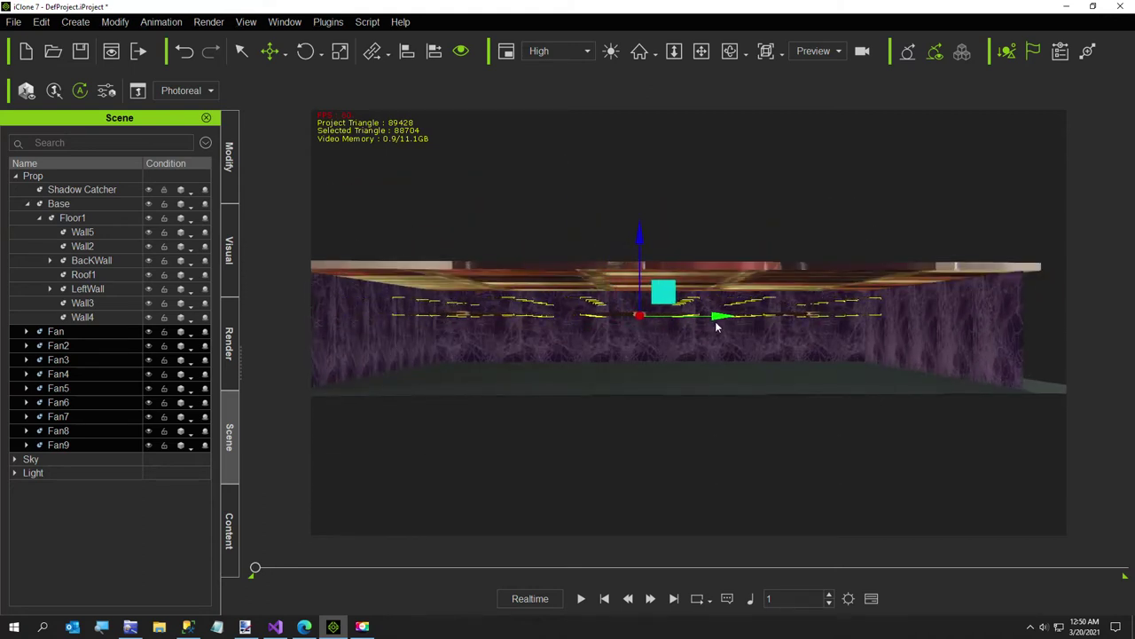
Orbit, pan and zoom in to inspect the fans up close beneath the ceiling
{"action": "right_click_drag", "start_coordinate": [717, 347], "coordinate": [706, 374]}
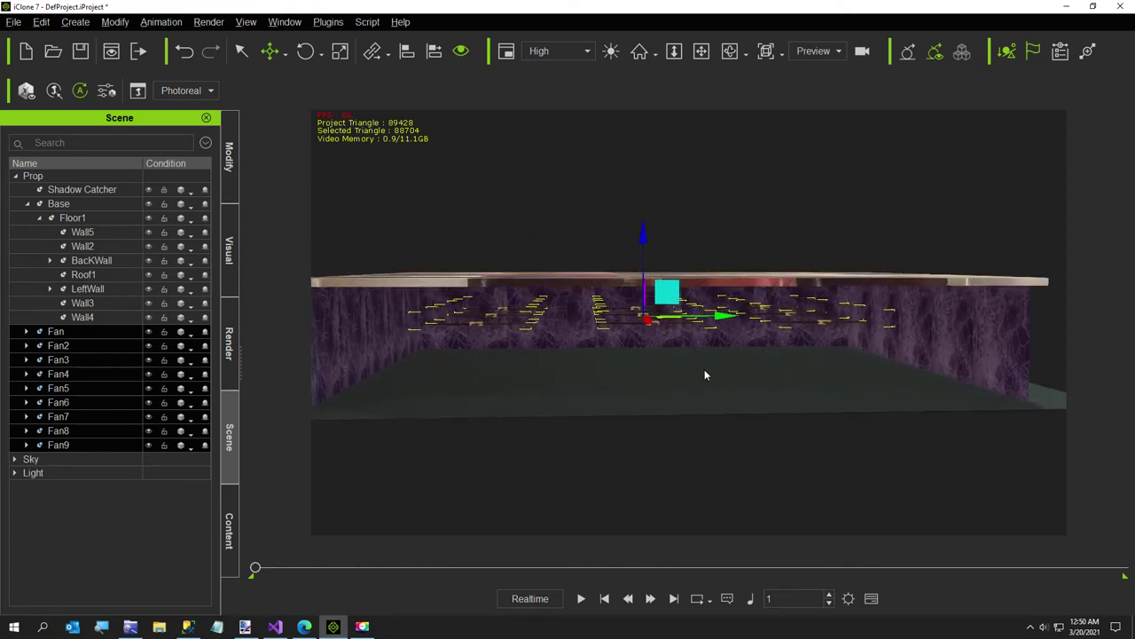
{"action": "scroll", "coordinate": [697, 375], "scroll_direction": "up", "scroll_amount": 8}
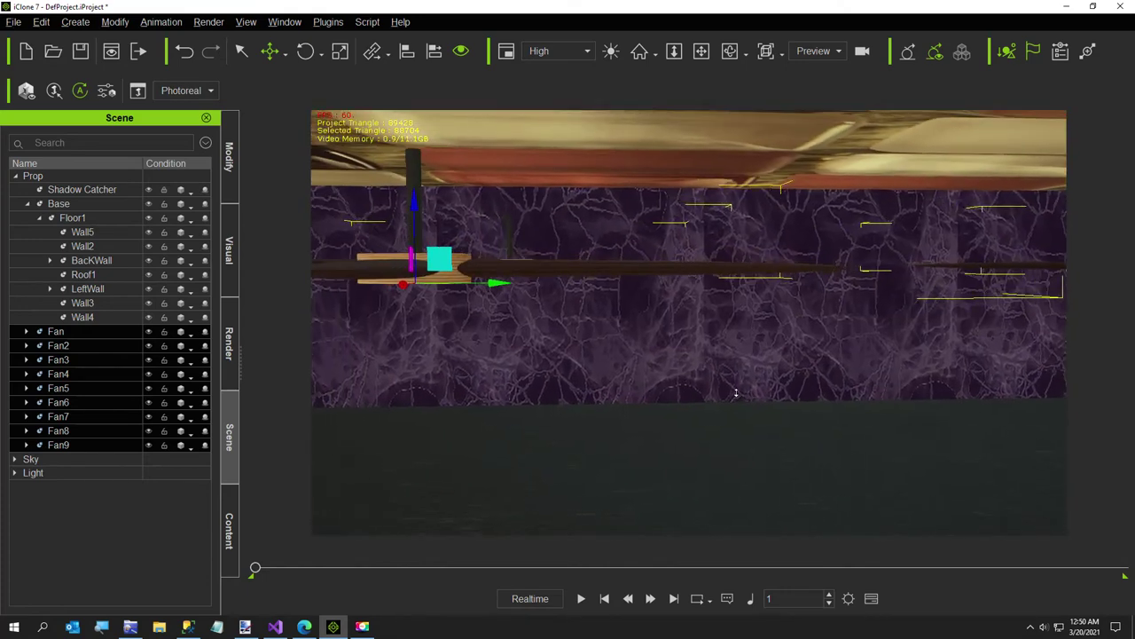
{"action": "right_click_drag", "start_coordinate": [736, 392], "coordinate": [655, 323]}
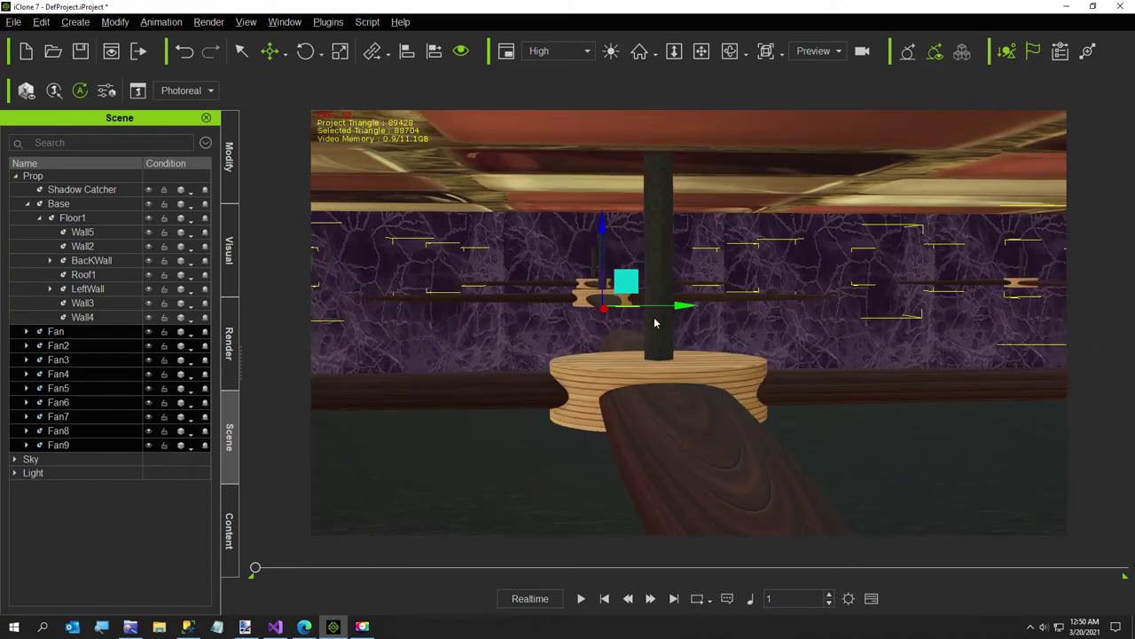
{"action": "middle_click_drag", "start_coordinate": [656, 323], "coordinate": [655, 332]}
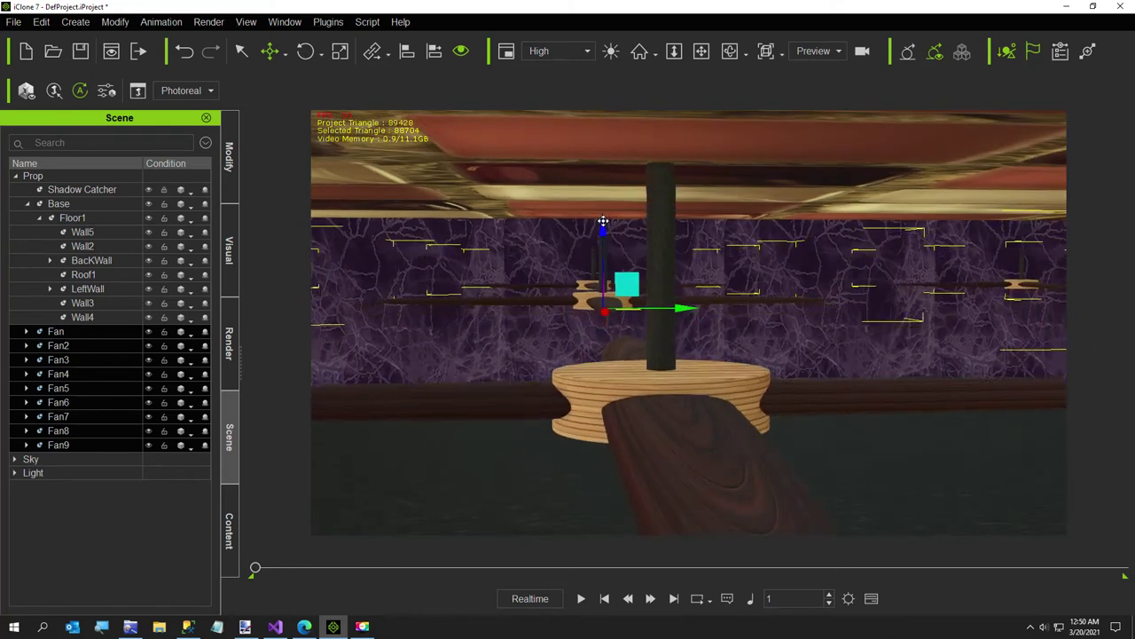
{"action": "scroll", "coordinate": [604, 221], "scroll_direction": "up", "scroll_amount": 3}
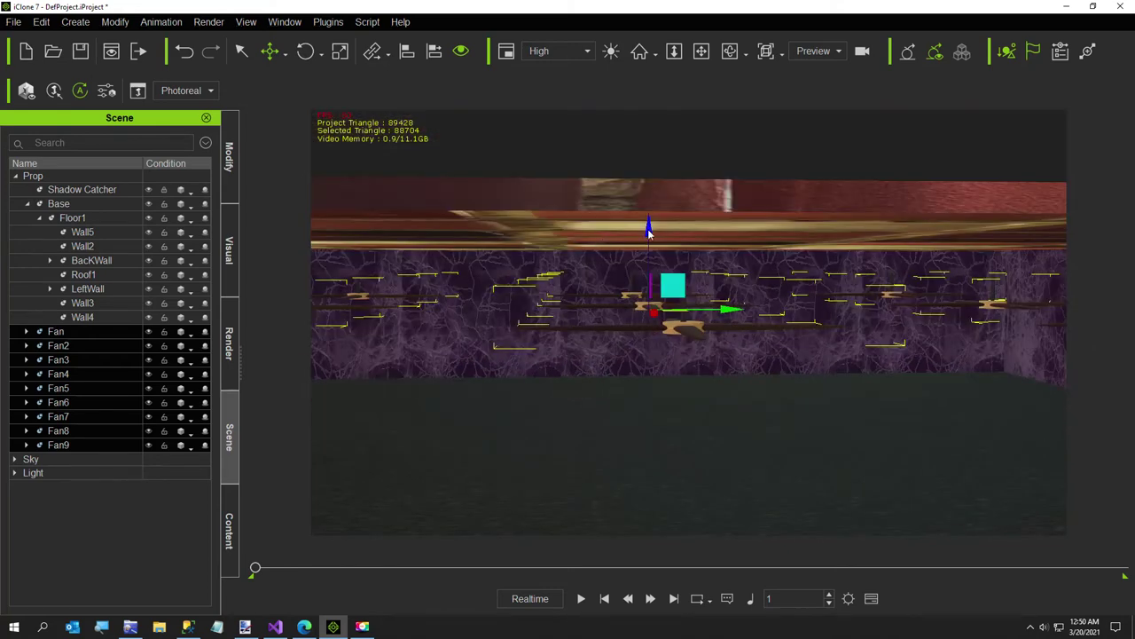
{"action": "scroll", "coordinate": [647, 248], "scroll_direction": "up", "scroll_amount": 3}
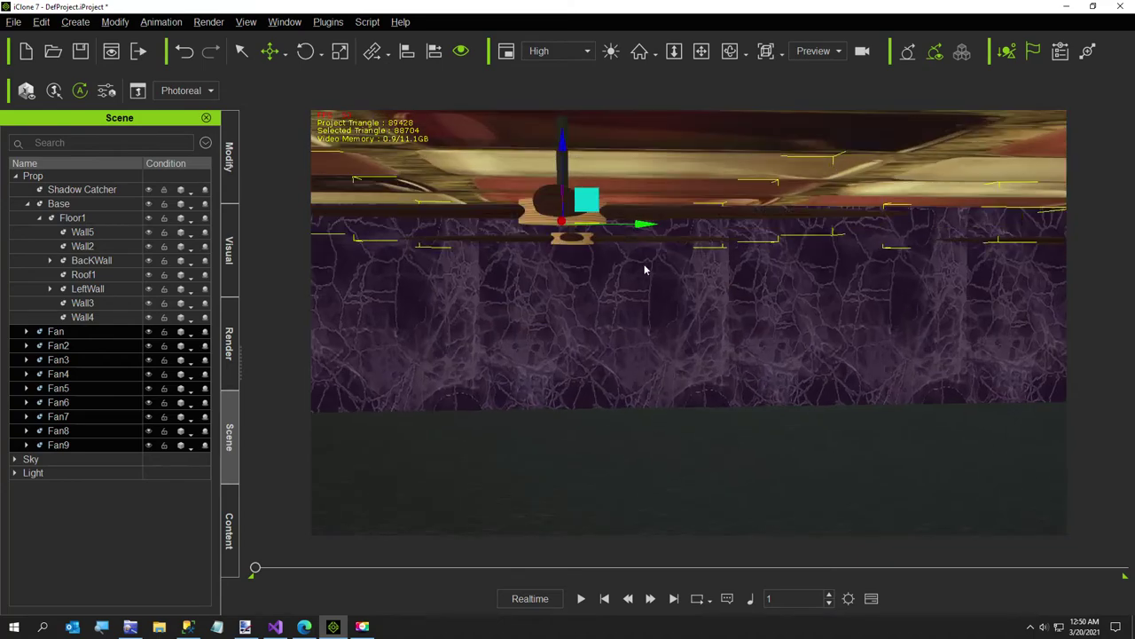
{"action": "middle_click_drag", "start_coordinate": [645, 269], "coordinate": [687, 374]}
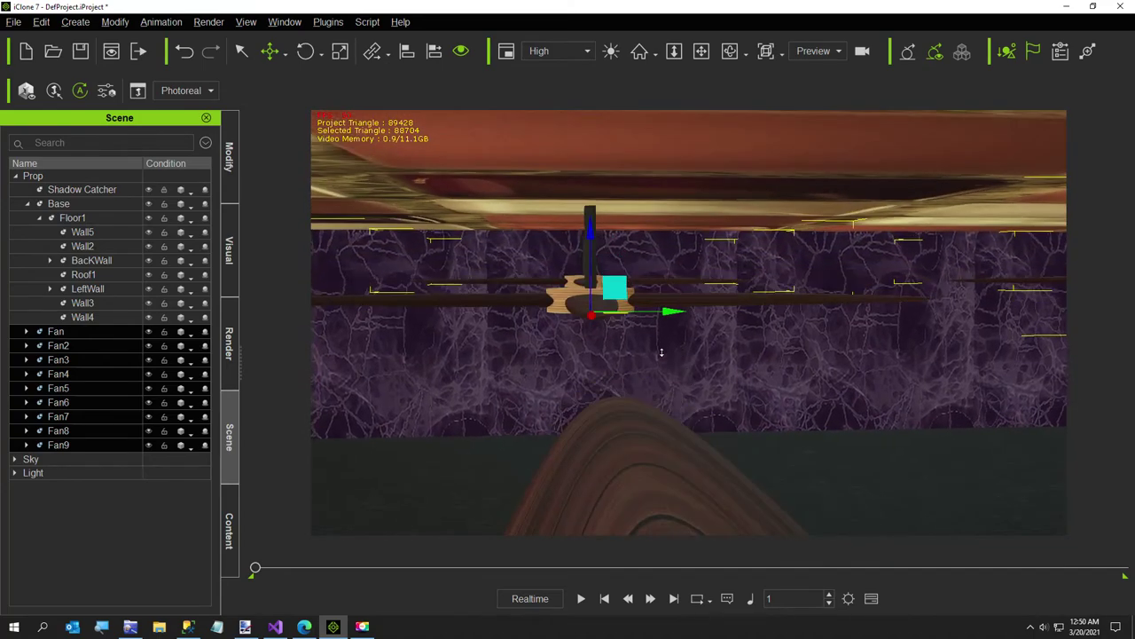
{"action": "scroll", "coordinate": [661, 352], "scroll_direction": "down", "scroll_amount": 3}
{"action": "right_click_drag", "start_coordinate": [661, 268], "coordinate": [654, 188]}
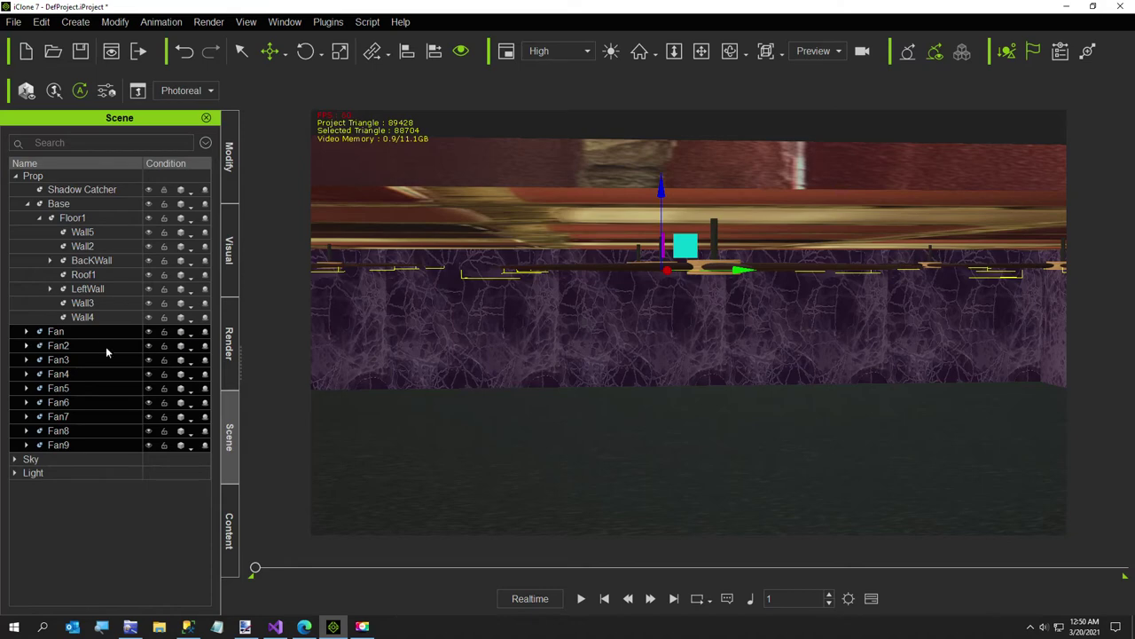
Remove the fans' object animation and filter the Scene tree for 'Rod'
{"action": "left_click", "coordinate": [161, 21]}
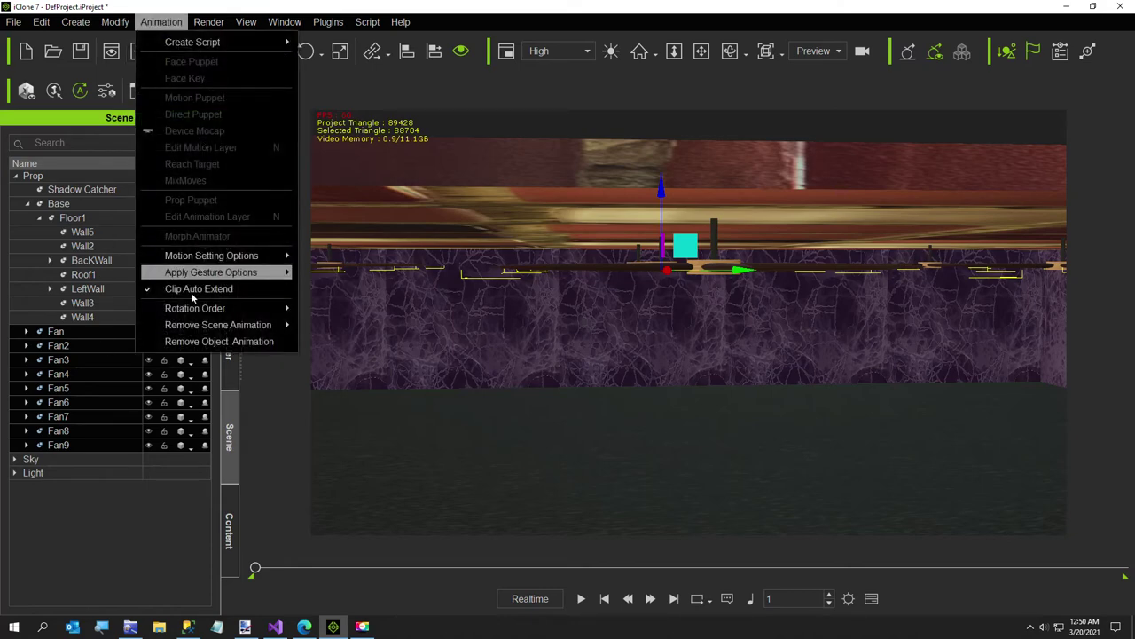
{"action": "left_click", "coordinate": [197, 343]}
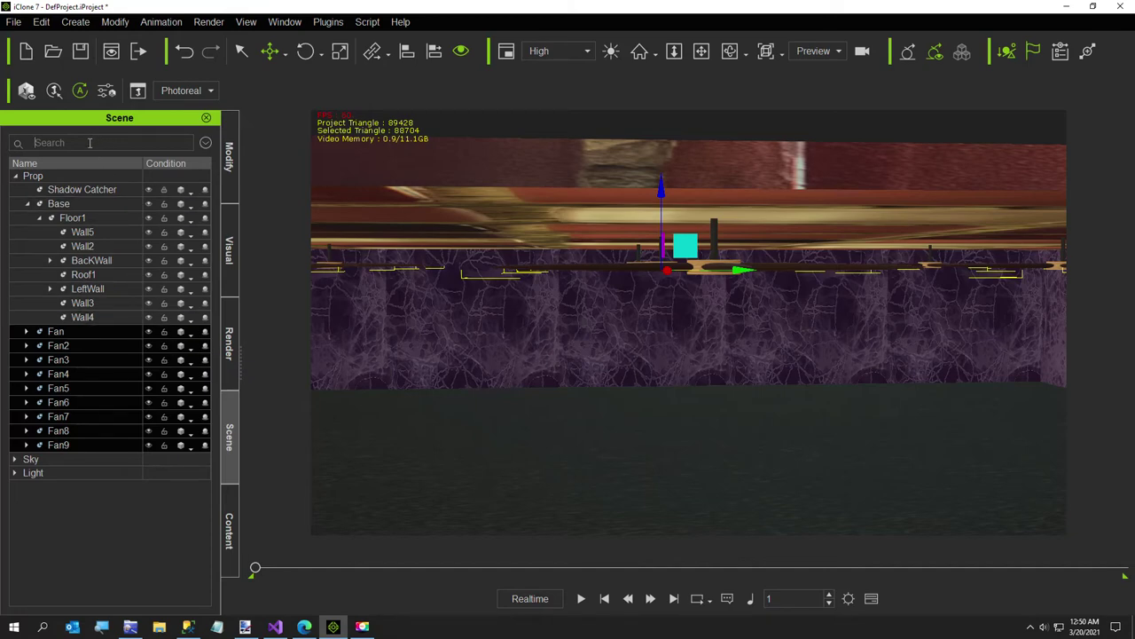
{"action": "type", "text": "Rod"}
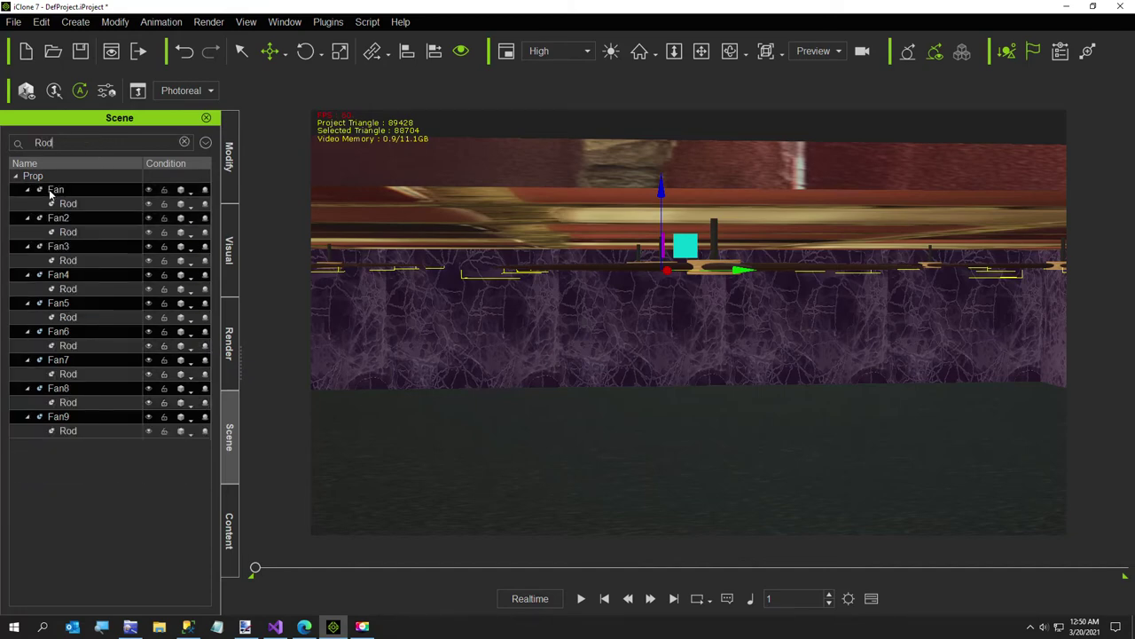
Select the Rod of every fan, Fan through Fan9, and show their Modify transform settings
{"action": "left_click", "coordinate": [68, 203]}
{"action": "left_click", "coordinate": [69, 232], "text": "ctrl"}
{"action": "left_click", "coordinate": [73, 260], "text": "ctrl"}
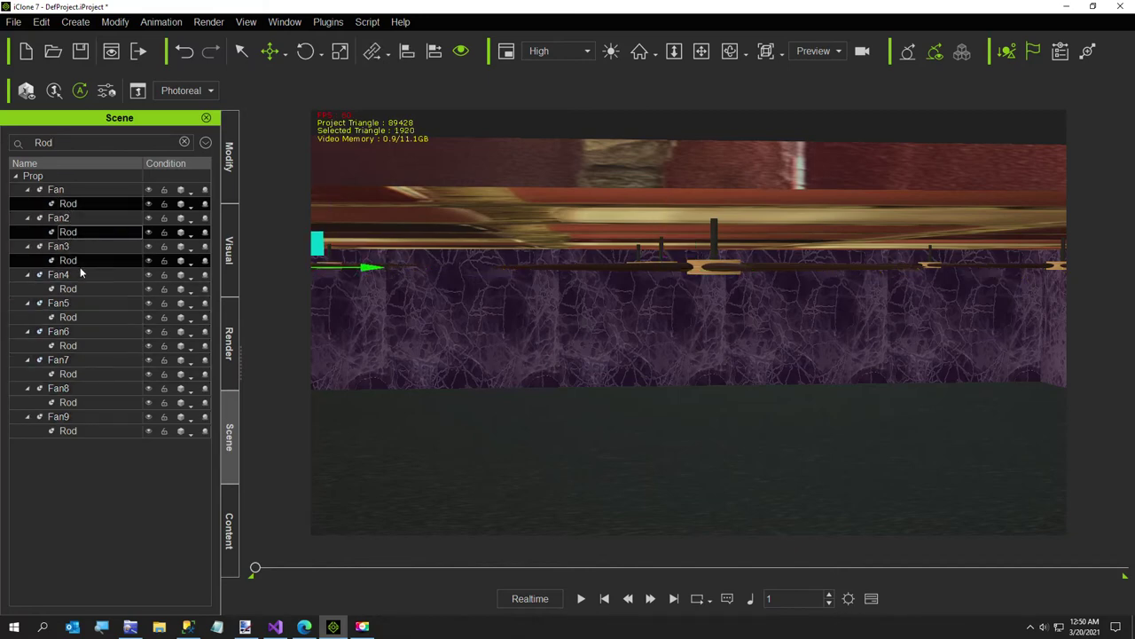
{"action": "left_click", "coordinate": [71, 288], "text": "ctrl"}
{"action": "left_click", "coordinate": [72, 317], "text": "ctrl"}
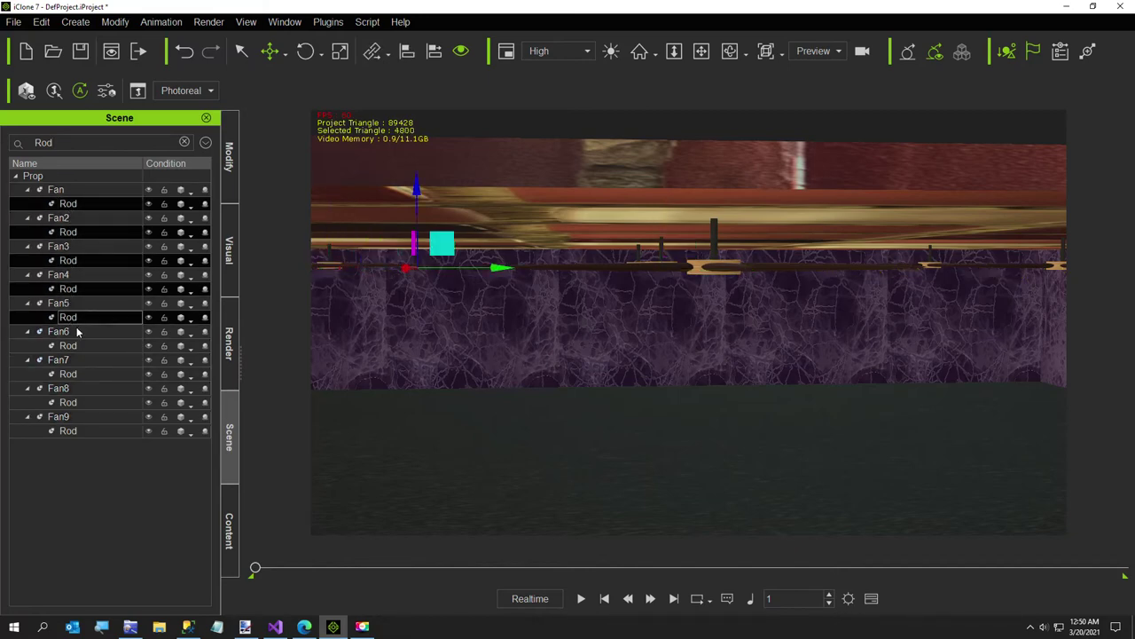
{"action": "left_click", "coordinate": [70, 346], "text": "ctrl"}
{"action": "left_click", "coordinate": [71, 373], "text": "ctrl"}
{"action": "left_click", "coordinate": [69, 402], "text": "ctrl"}
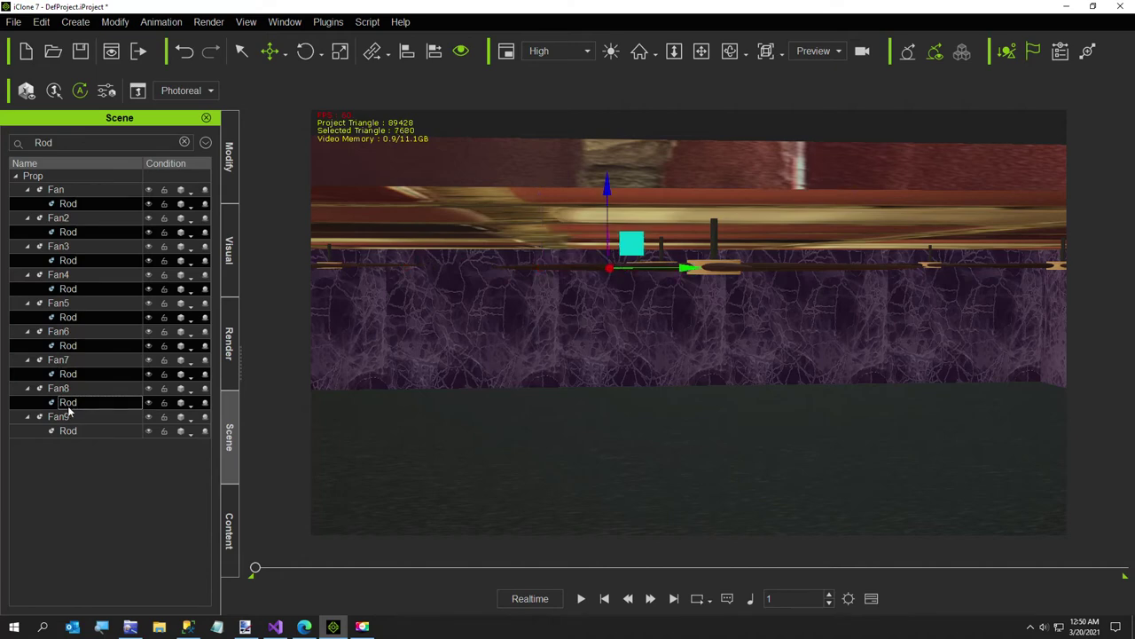
{"action": "left_click", "coordinate": [71, 430], "text": "ctrl"}
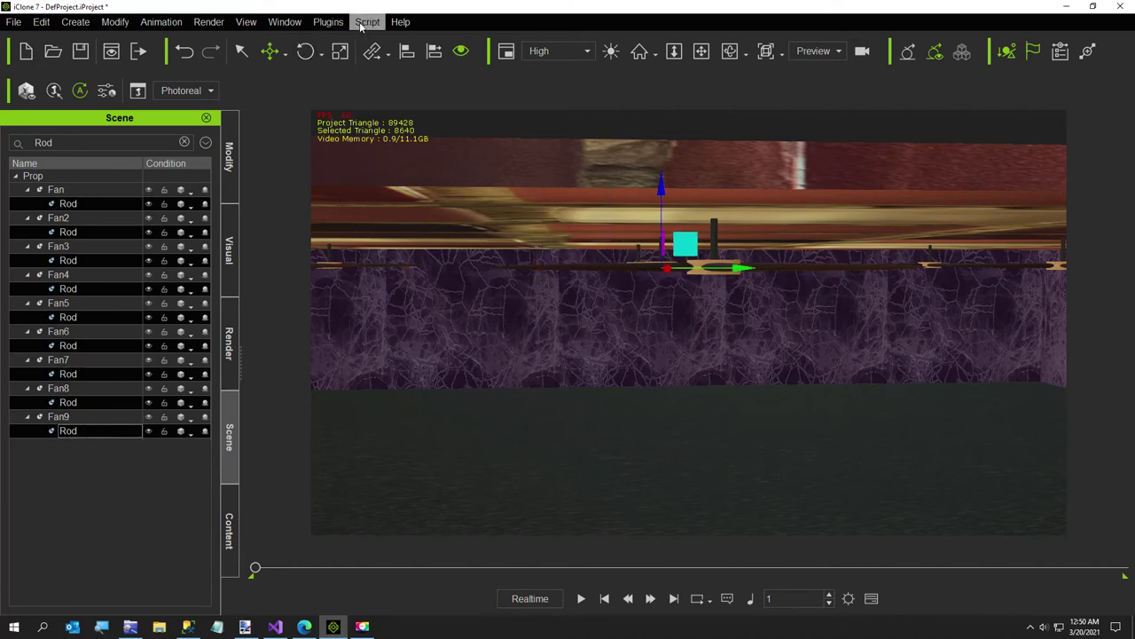
{"action": "left_click", "coordinate": [227, 201]}
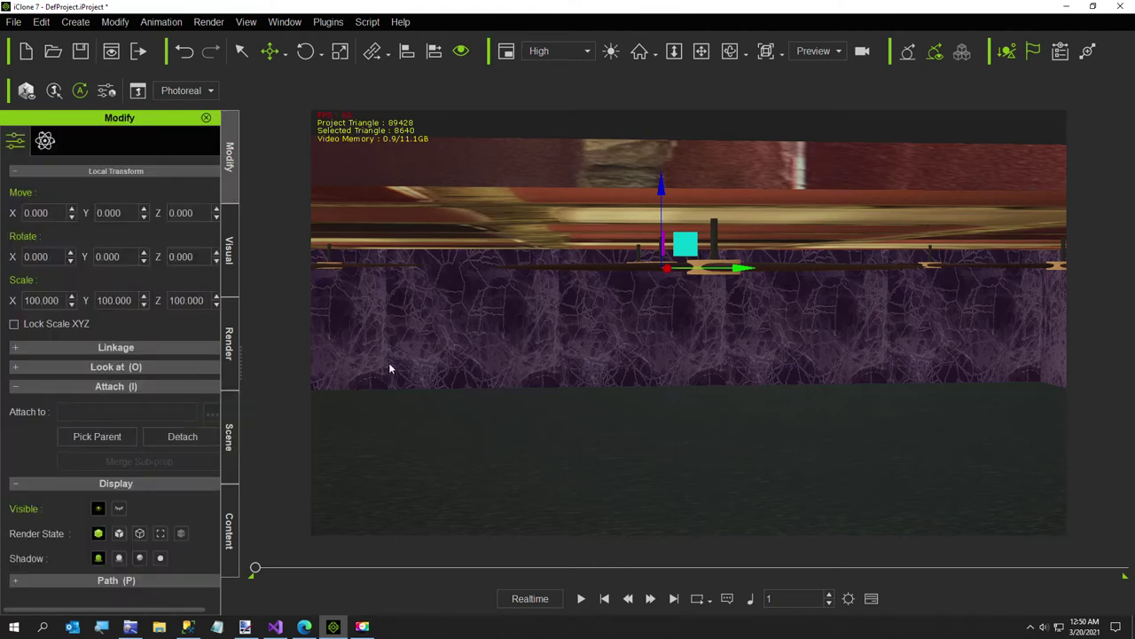
{"action": "left_click", "coordinate": [367, 22]}
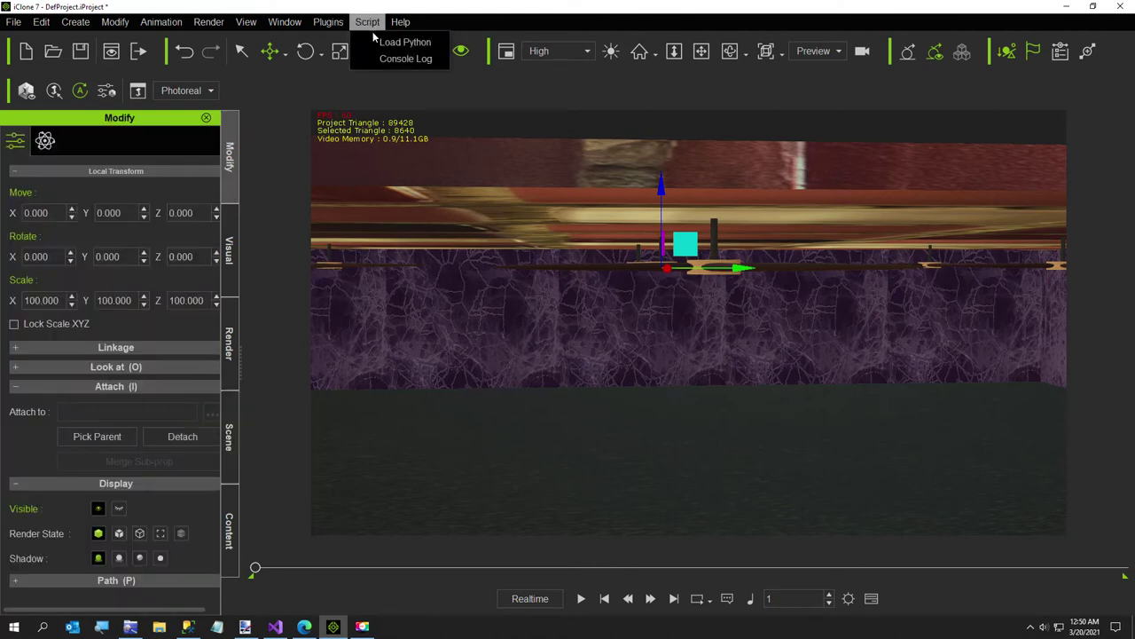
Rerun Ceiling Fan Creator.py and apply a fan rotation speed of 0.46
{"action": "left_click", "coordinate": [397, 40]}
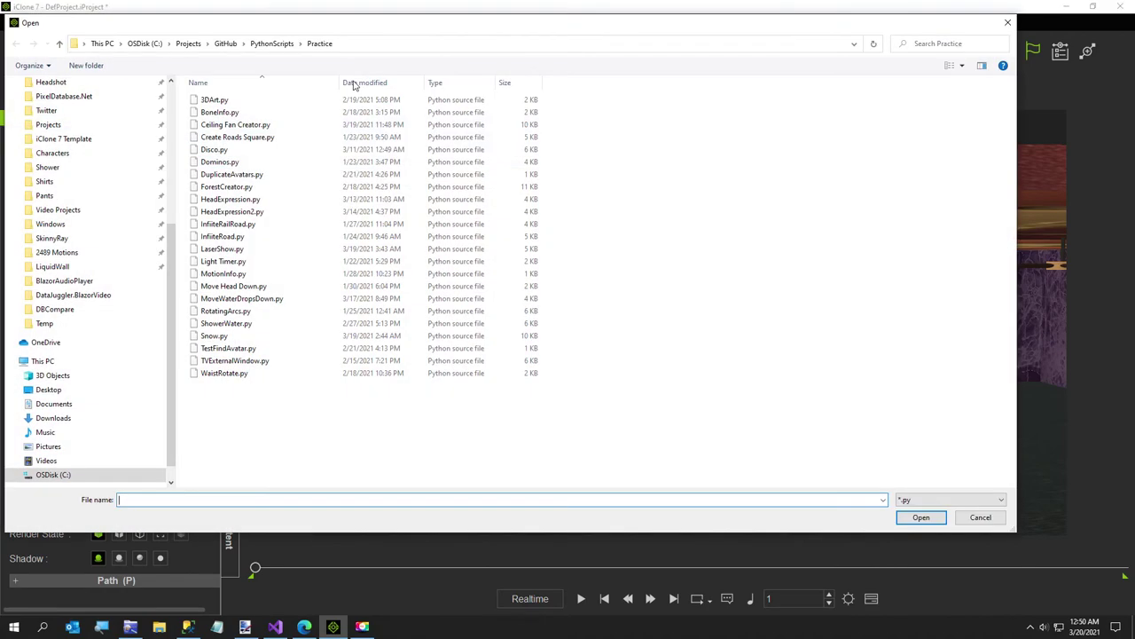
{"action": "double_click", "coordinate": [248, 126]}
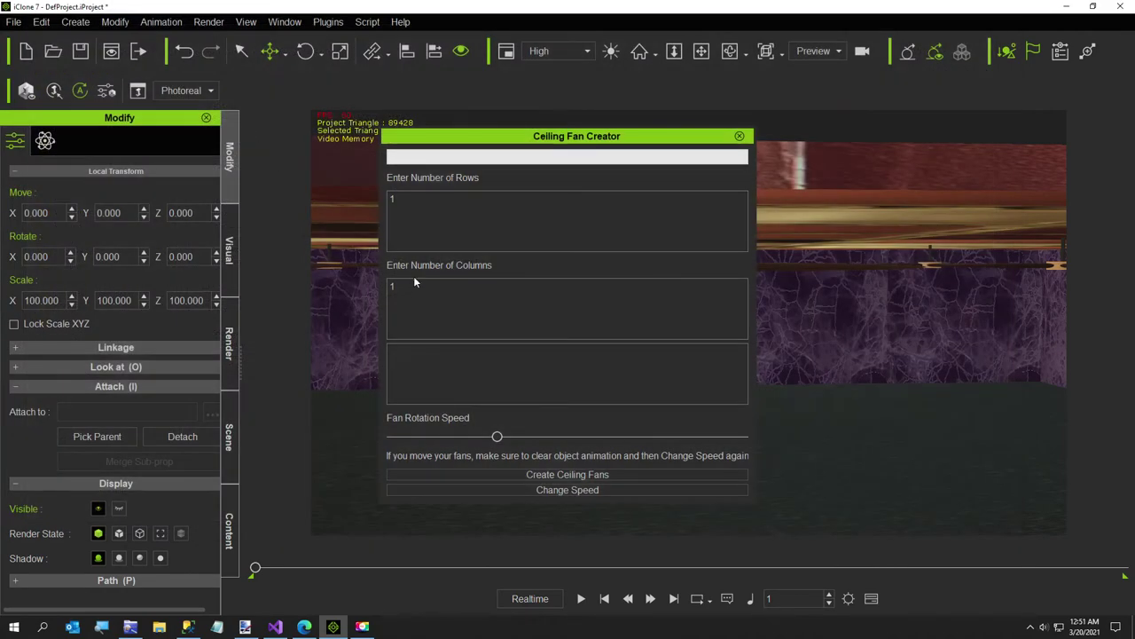
{"action": "left_click_drag", "start_coordinate": [498, 438], "coordinate": [553, 438]}
{"action": "left_click", "coordinate": [557, 490]}
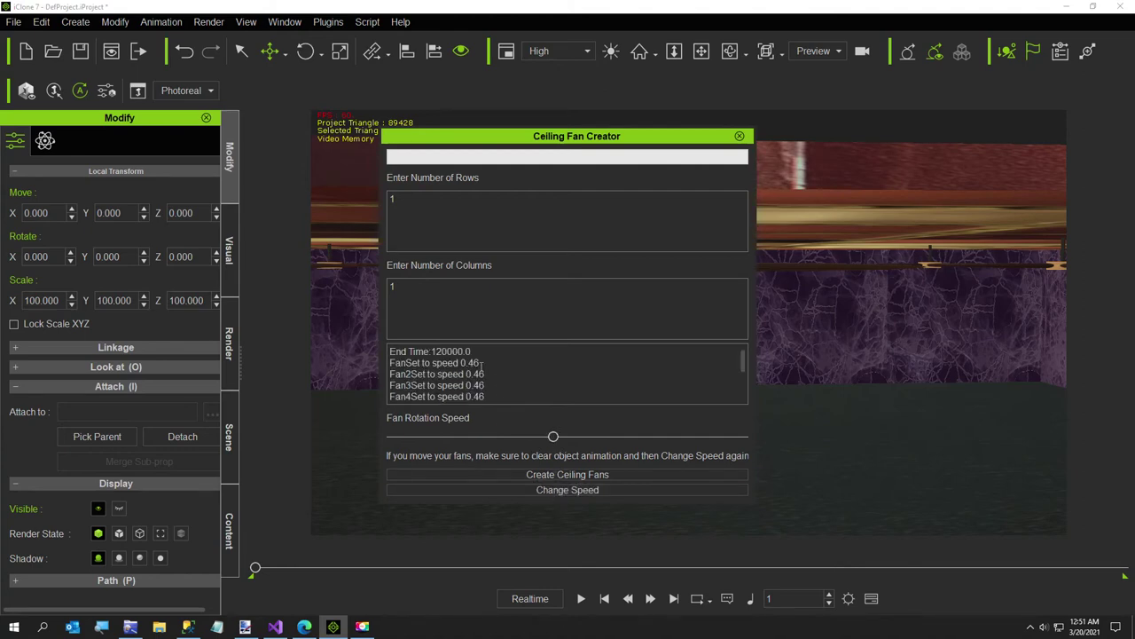
Close the fan creator and play the spinning fans, stopping at frame 985
{"action": "left_click", "coordinate": [741, 136]}
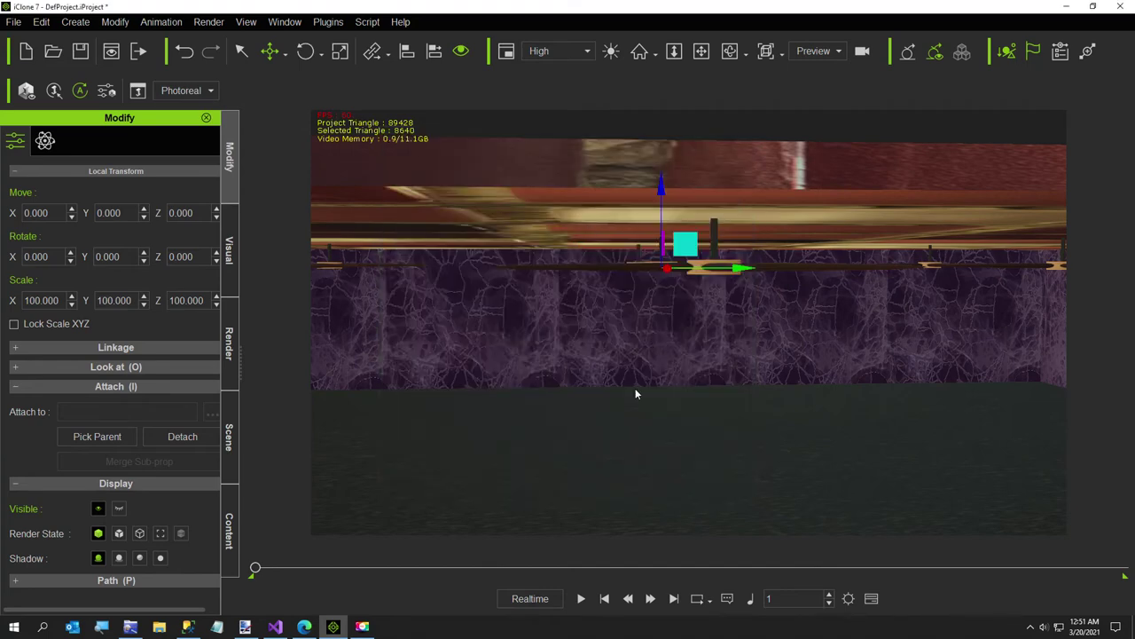
{"action": "left_click", "coordinate": [581, 598]}
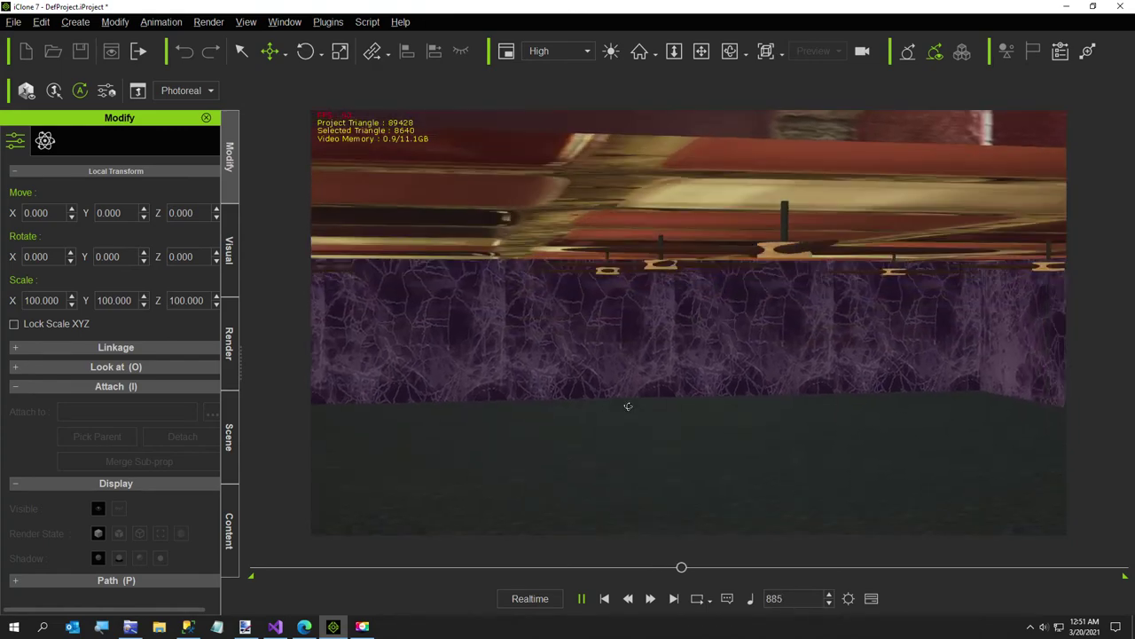
{"action": "left_click", "coordinate": [581, 598]}
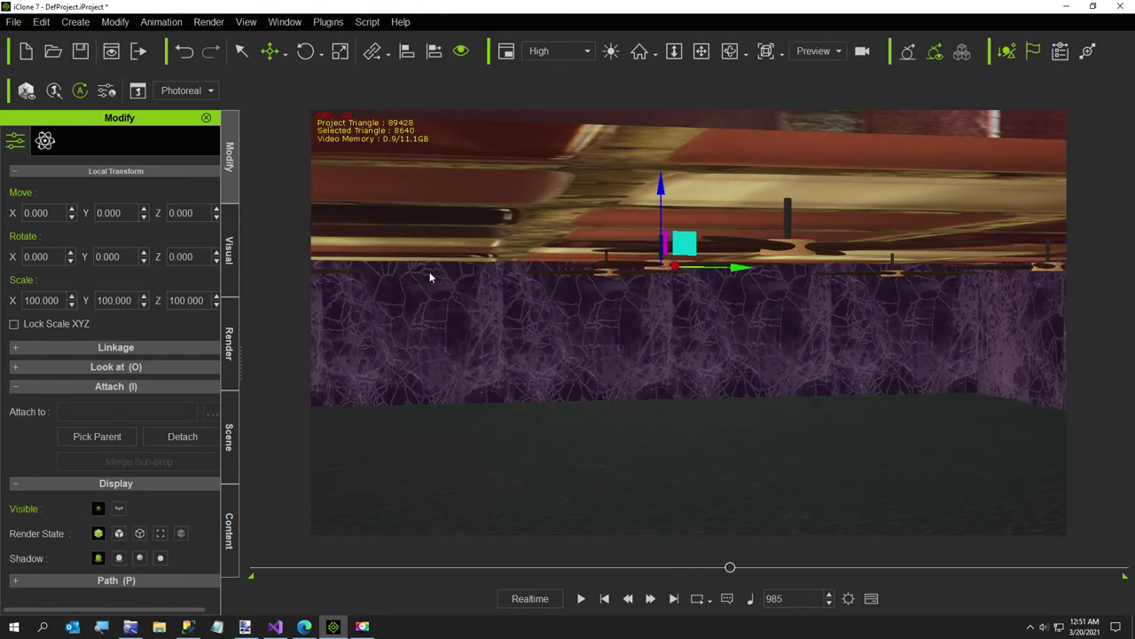
{"action": "left_click", "coordinate": [368, 21]}
Rerun Ceiling Fan Creator.py and apply a fan rotation speed of 0.0
{"action": "left_click", "coordinate": [367, 42]}
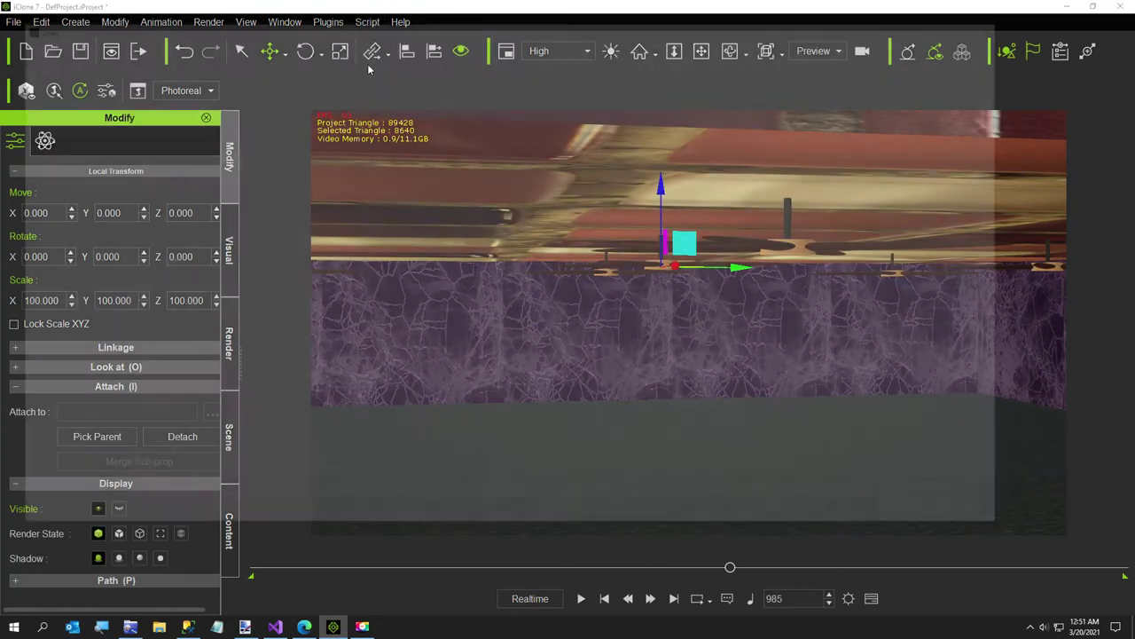
{"action": "double_click", "coordinate": [235, 124]}
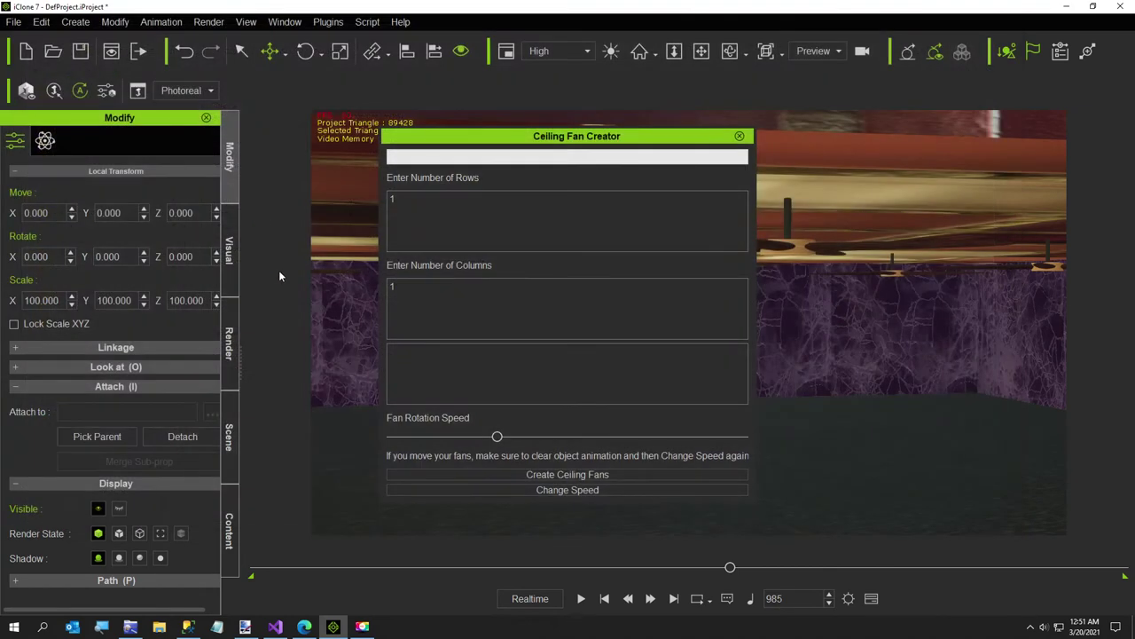
{"action": "left_click_drag", "start_coordinate": [497, 437], "coordinate": [388, 438]}
{"action": "left_click", "coordinate": [534, 488]}
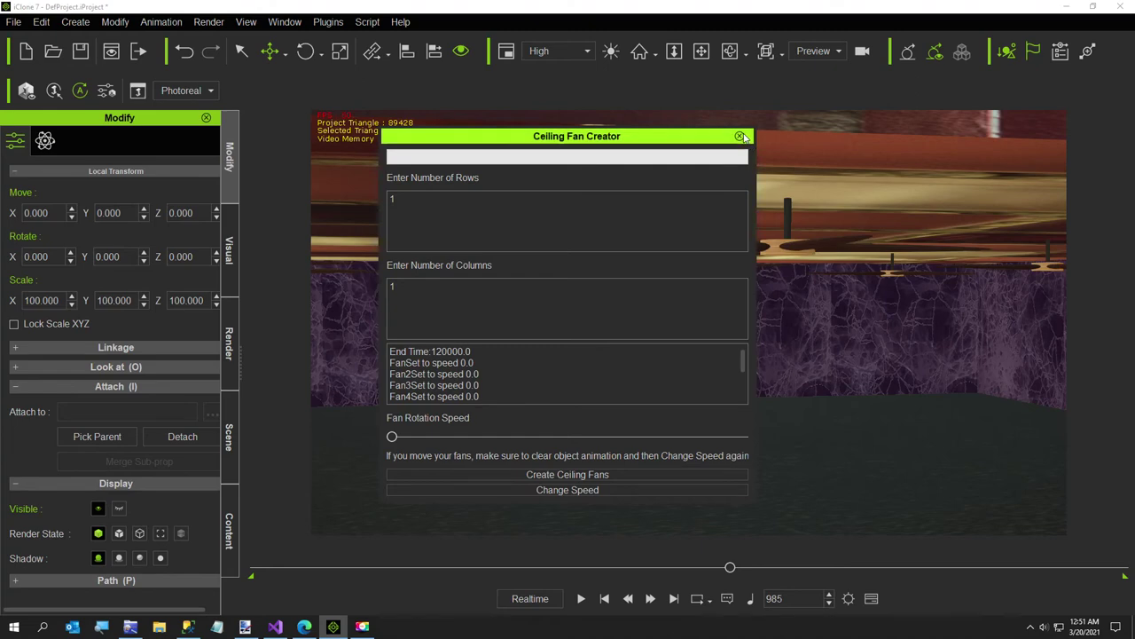
{"action": "left_click", "coordinate": [741, 136]}
Play and pause the animation, then rewind the timeline to frame 1
{"action": "left_click", "coordinate": [581, 598]}
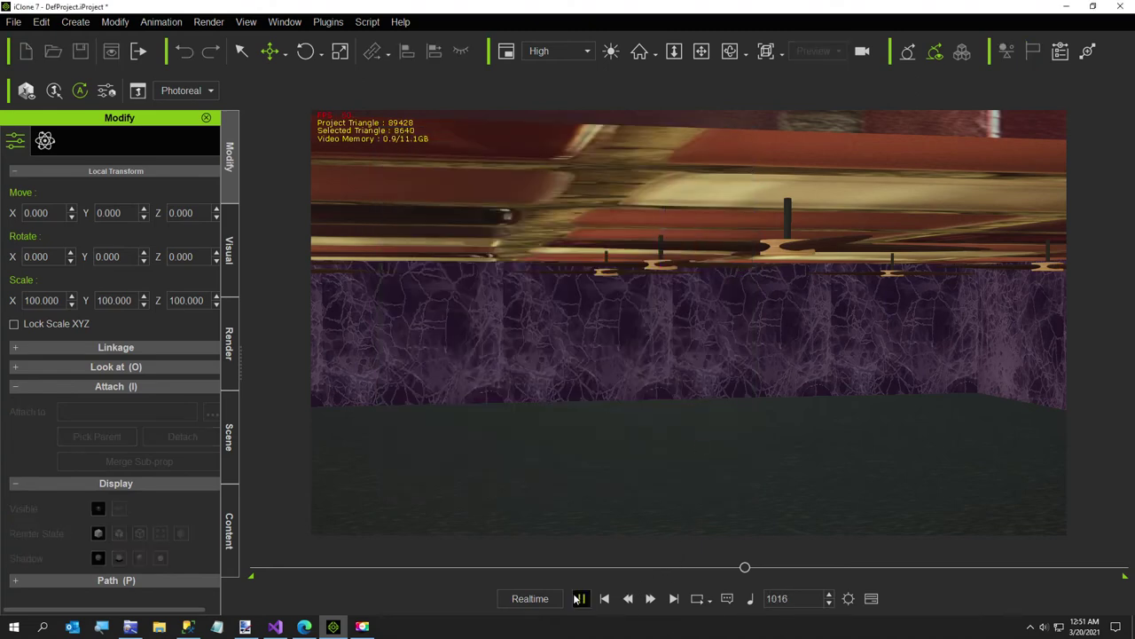
{"action": "left_click", "coordinate": [580, 599]}
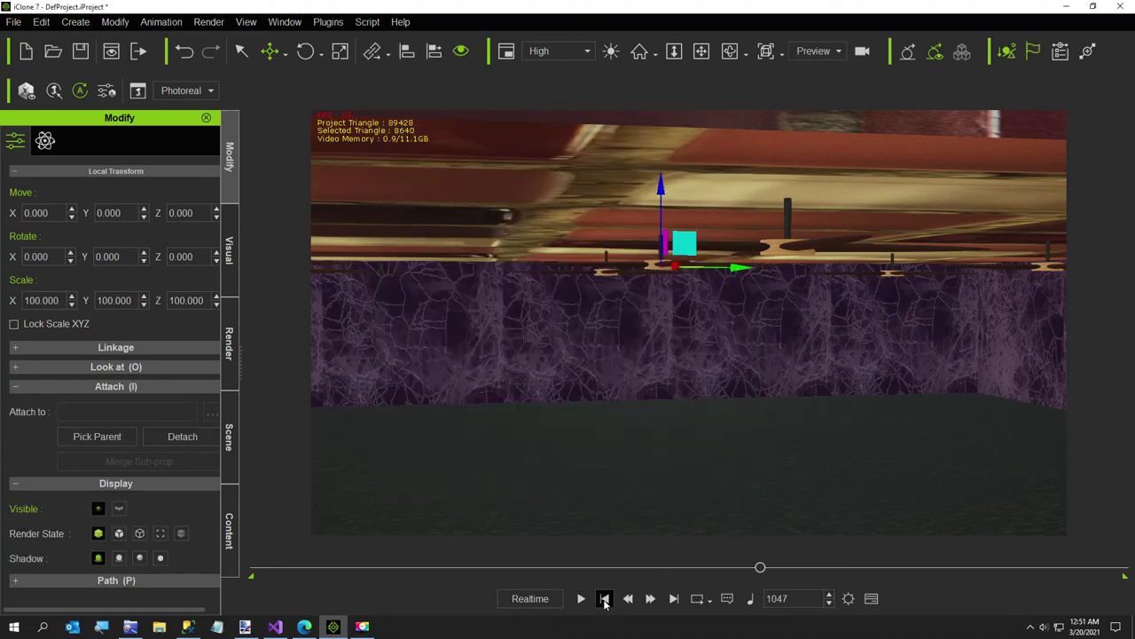
{"action": "left_click", "coordinate": [604, 599]}
{"action": "left_click", "coordinate": [41, 21]}
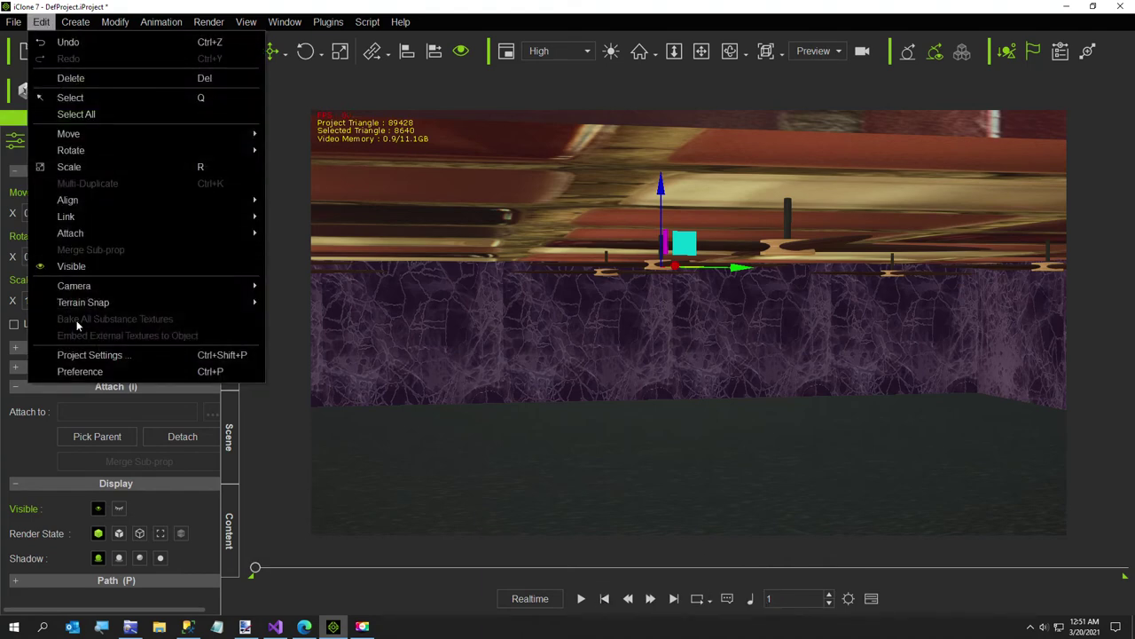
Set the project's Total Frames to 7200 in Project Settings
{"action": "left_click", "coordinate": [88, 355]}
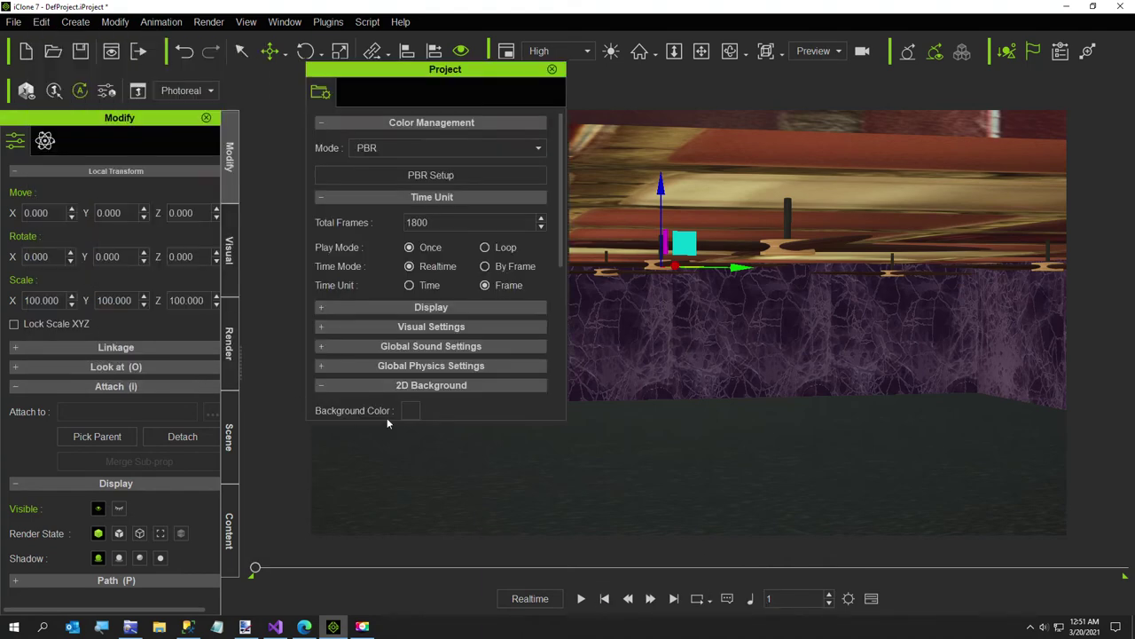
{"action": "double_click", "coordinate": [419, 223]}
{"action": "type", "text": "72"}
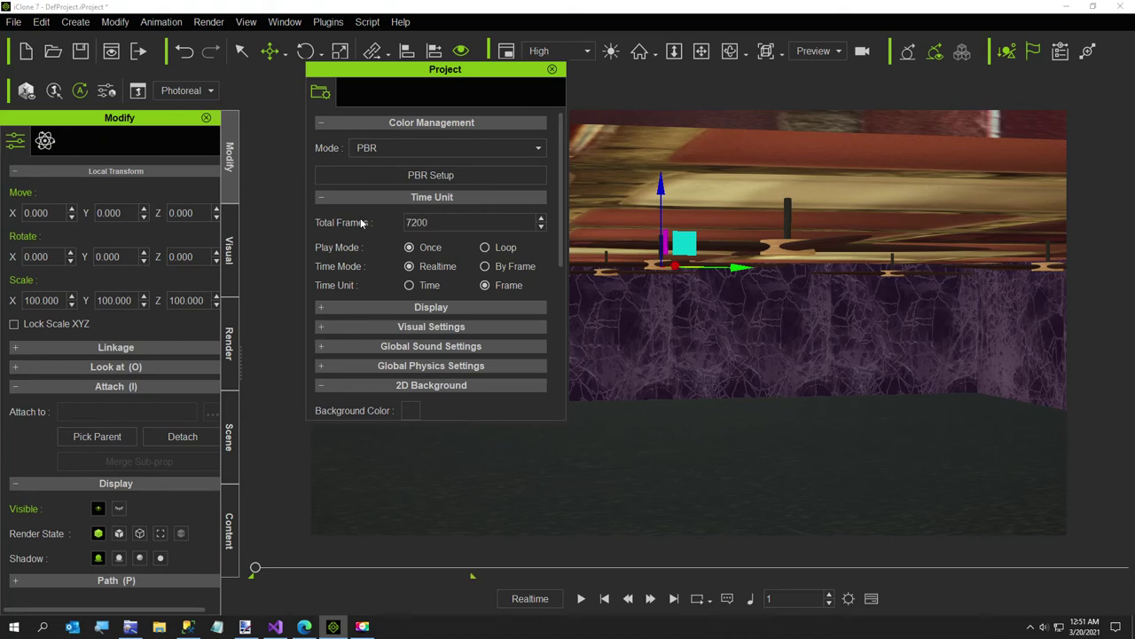
{"action": "left_click", "coordinate": [552, 68]}
Set the Render Video output to a custom Range of frames 1 to 7200
{"action": "left_click", "coordinate": [41, 21]}
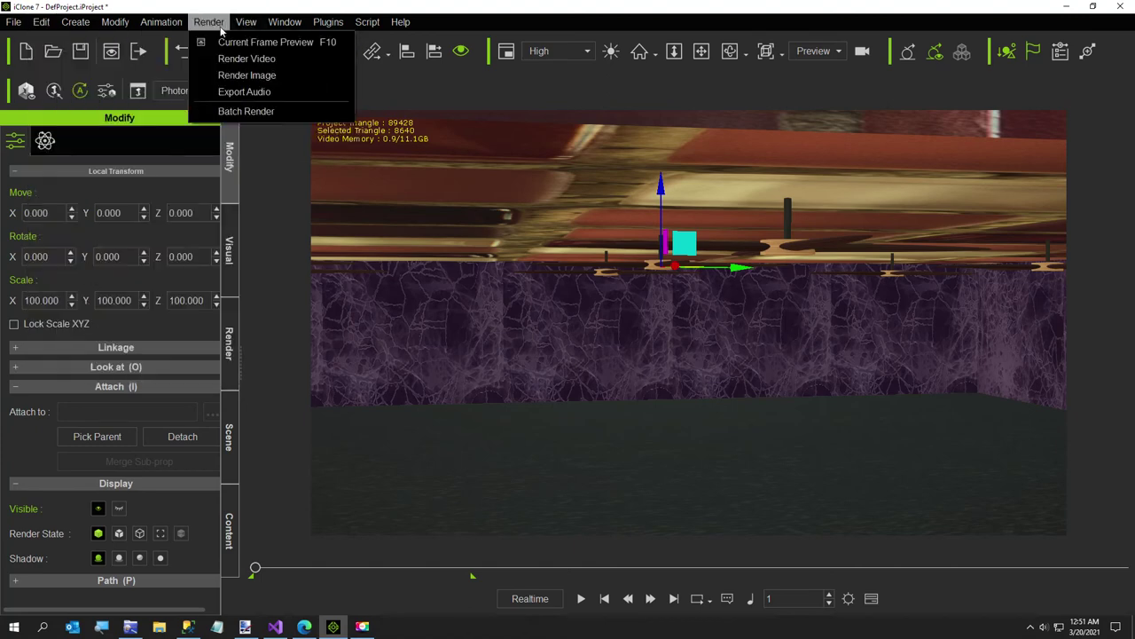
{"action": "left_click", "coordinate": [224, 55]}
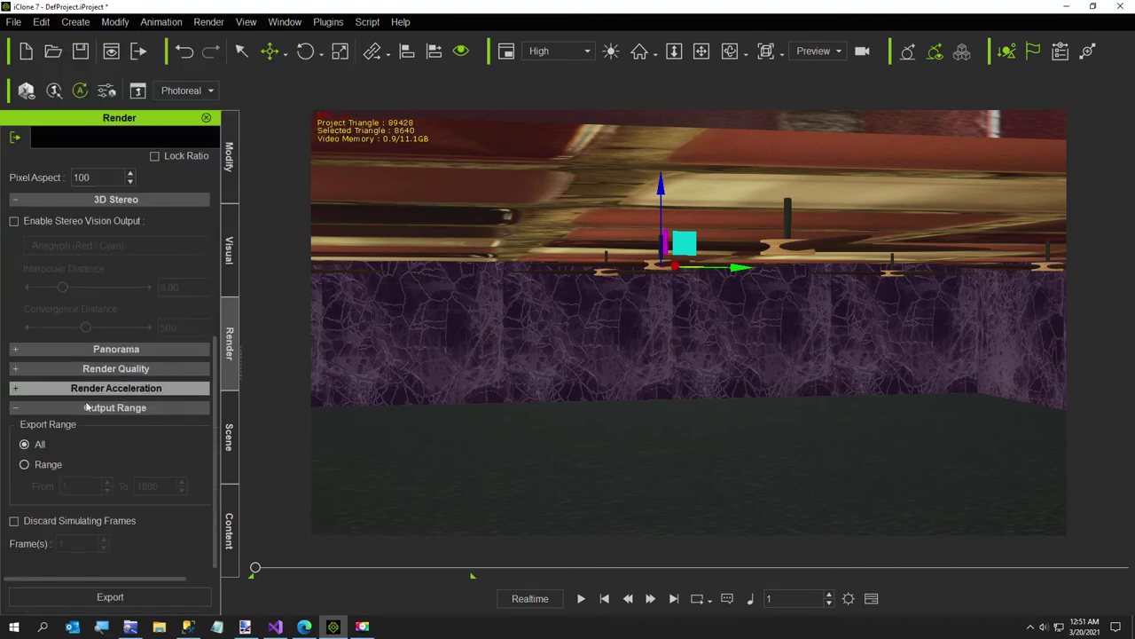
{"action": "left_click", "coordinate": [24, 465]}
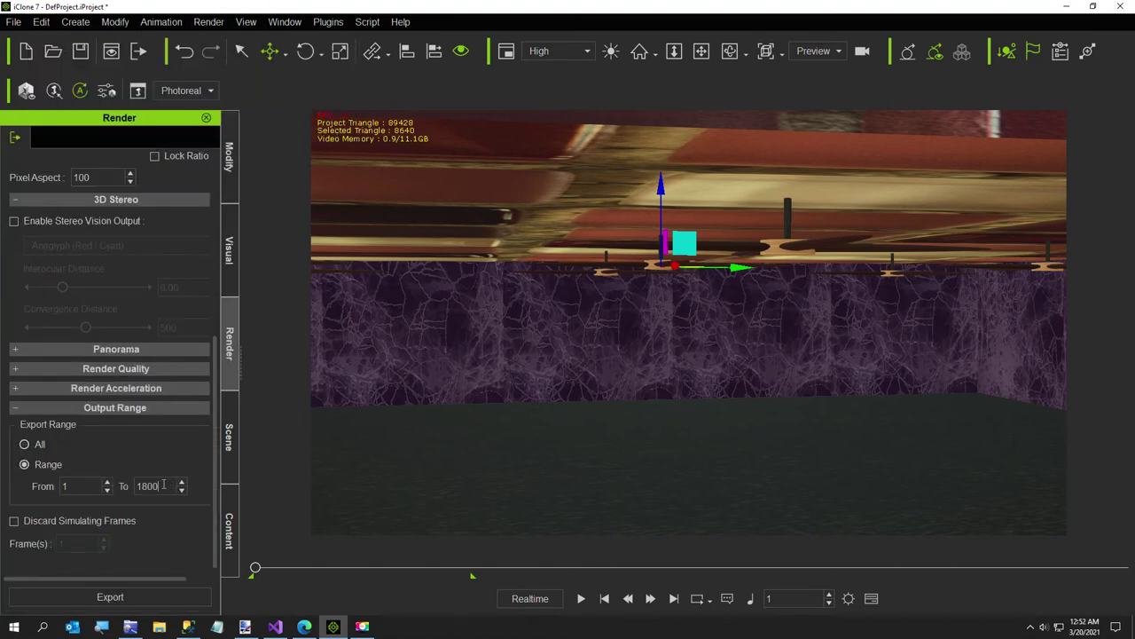
{"action": "double_click", "coordinate": [163, 483]}
{"action": "type", "text": "72"}
{"action": "scroll", "coordinate": [92, 317], "scroll_direction": "up", "scroll_amount": 3}
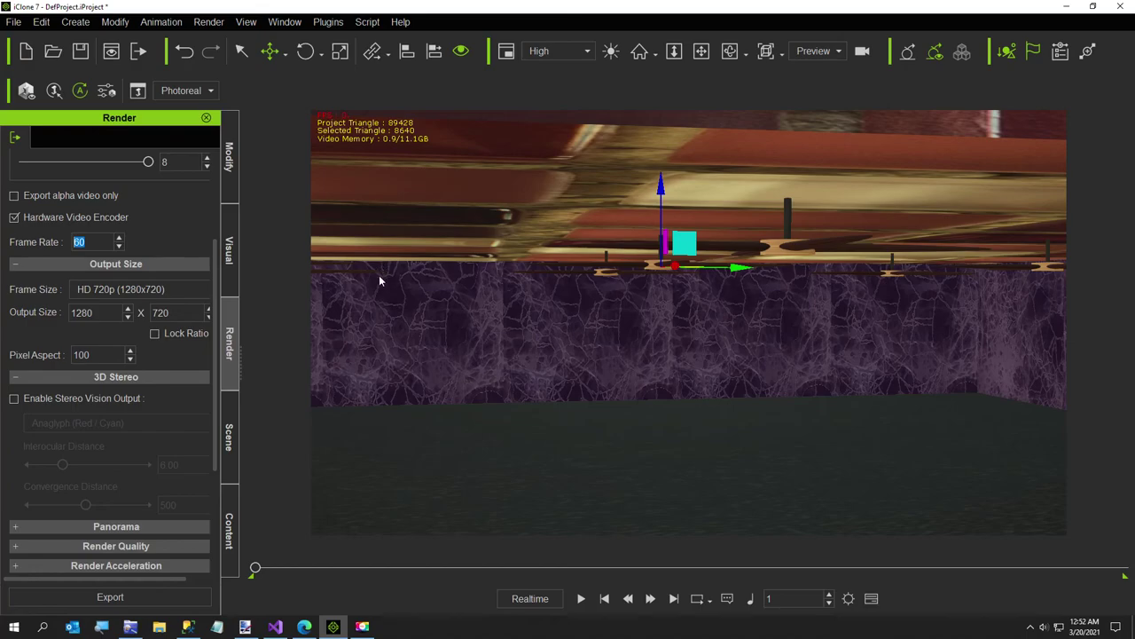
Check the frames = 7200 line in Ceiling Fan Creator.py
{"action": "left_click", "coordinate": [275, 626]}
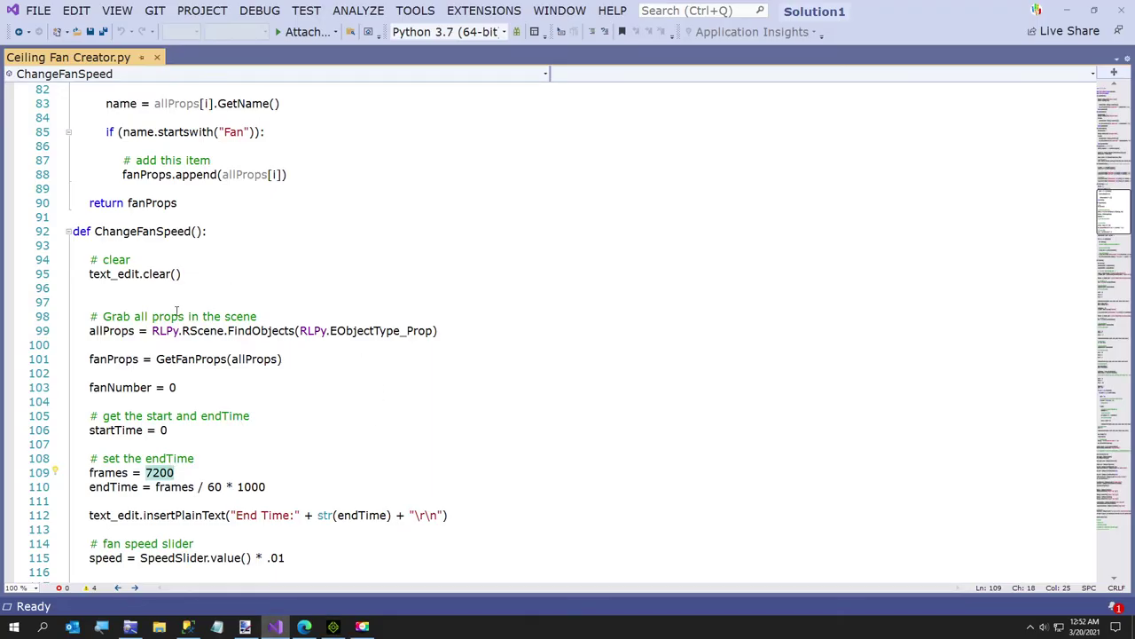
{"action": "left_click", "coordinate": [173, 472]}
{"action": "left_click_drag", "start_coordinate": [90, 472], "coordinate": [174, 472]}
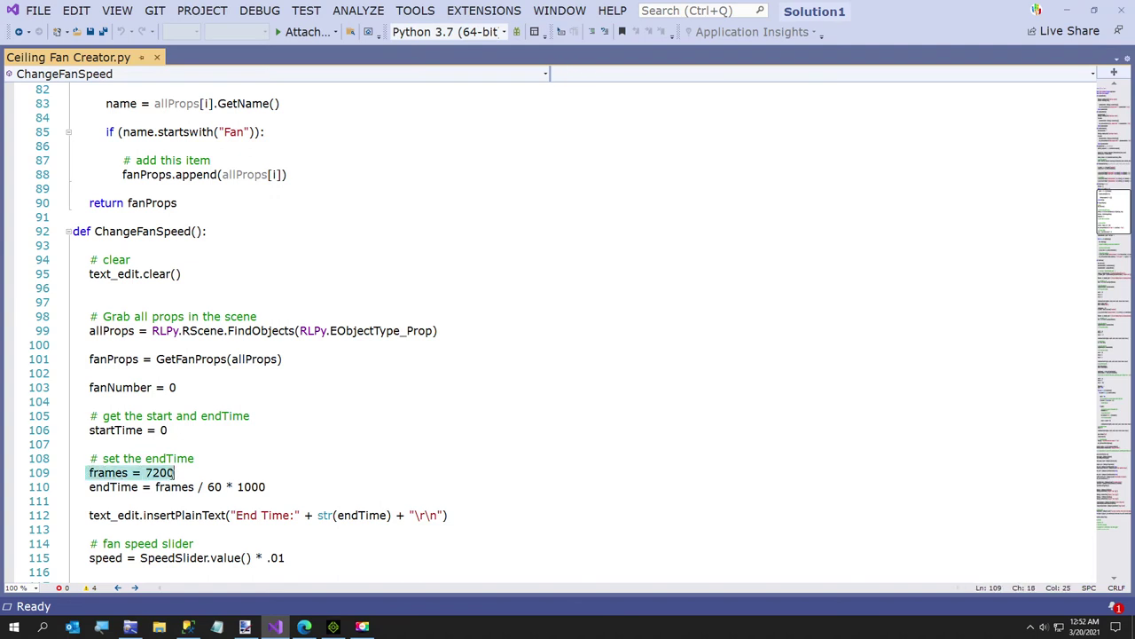
{"action": "left_click", "coordinate": [180, 474]}
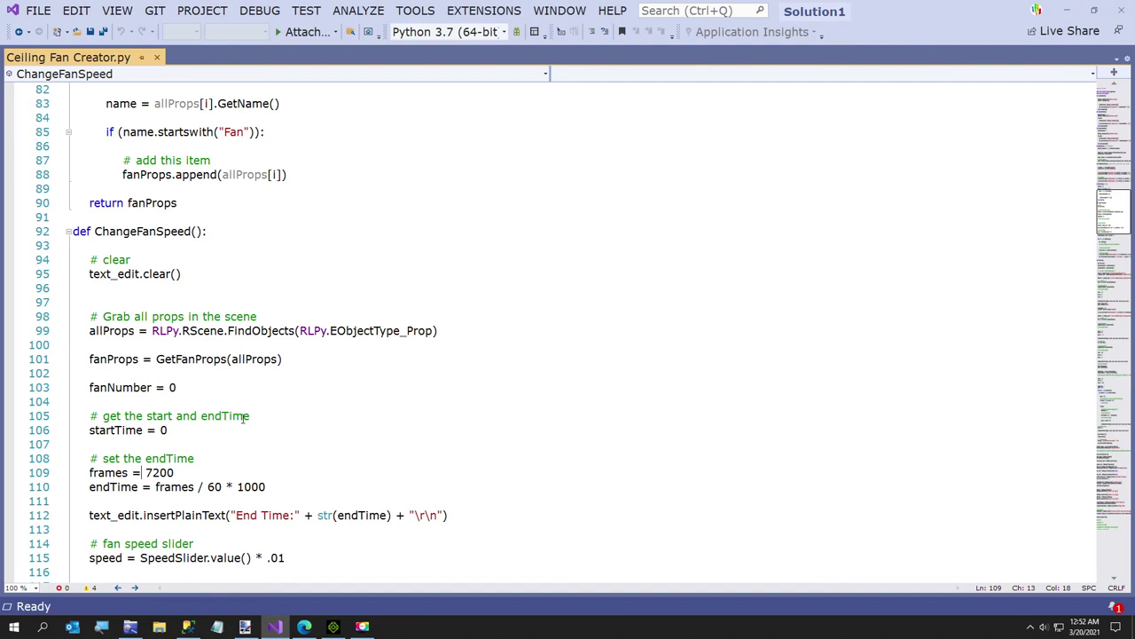
Save and close Ceiling Fan Creator.py, returning to iClone 7
{"action": "right_click", "coordinate": [96, 61]}
{"action": "left_click", "coordinate": [150, 68]}
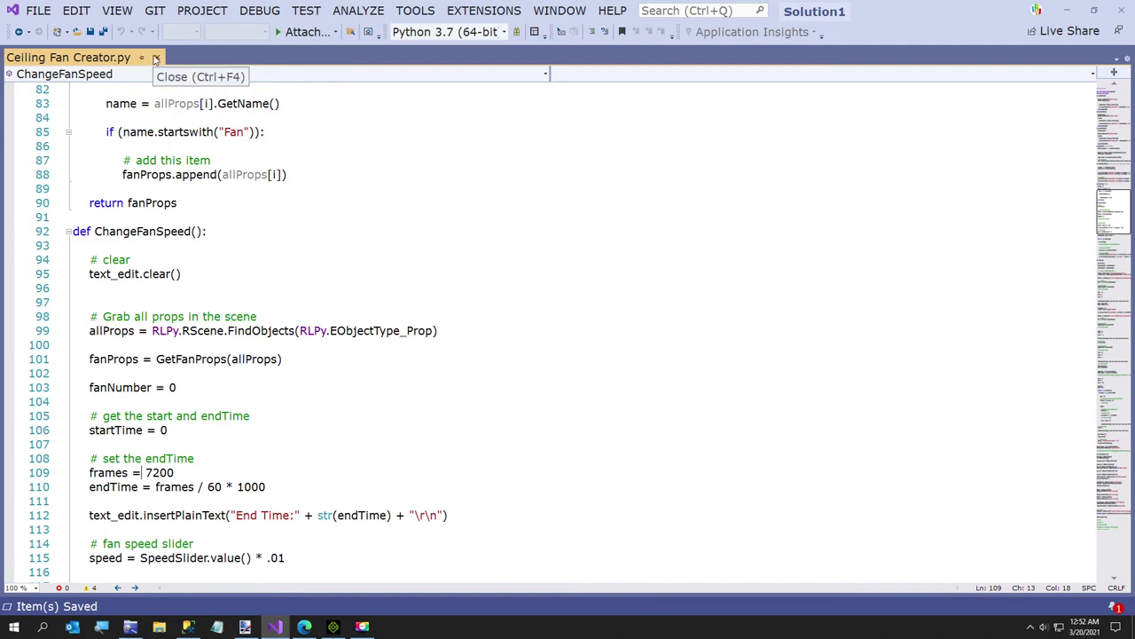
{"action": "left_click", "coordinate": [155, 59]}
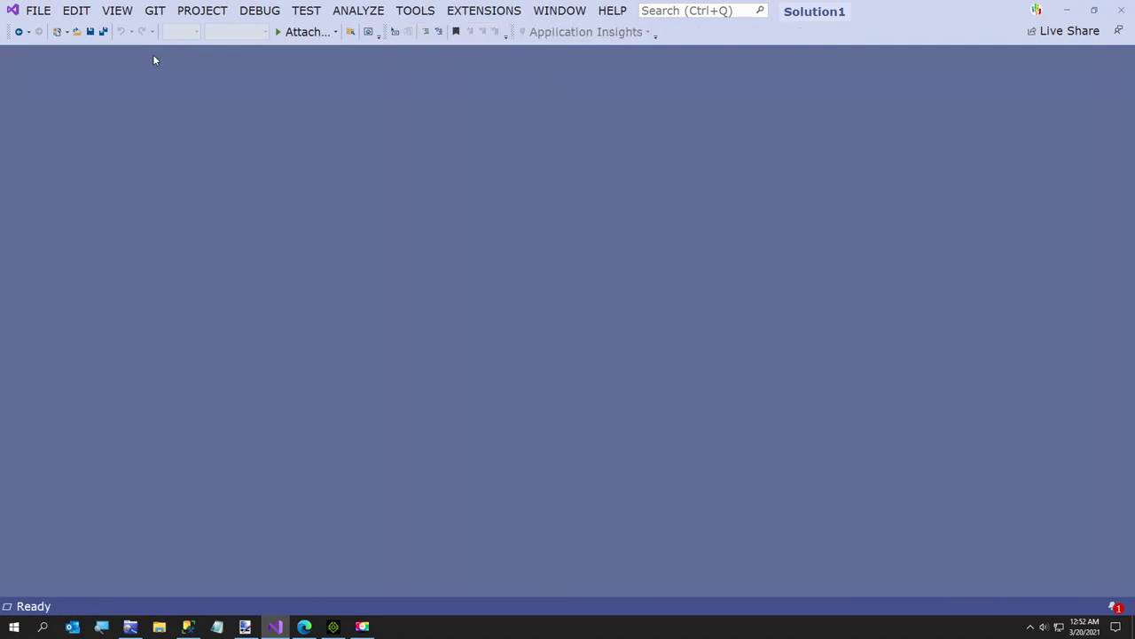
{"action": "left_click", "coordinate": [335, 626]}
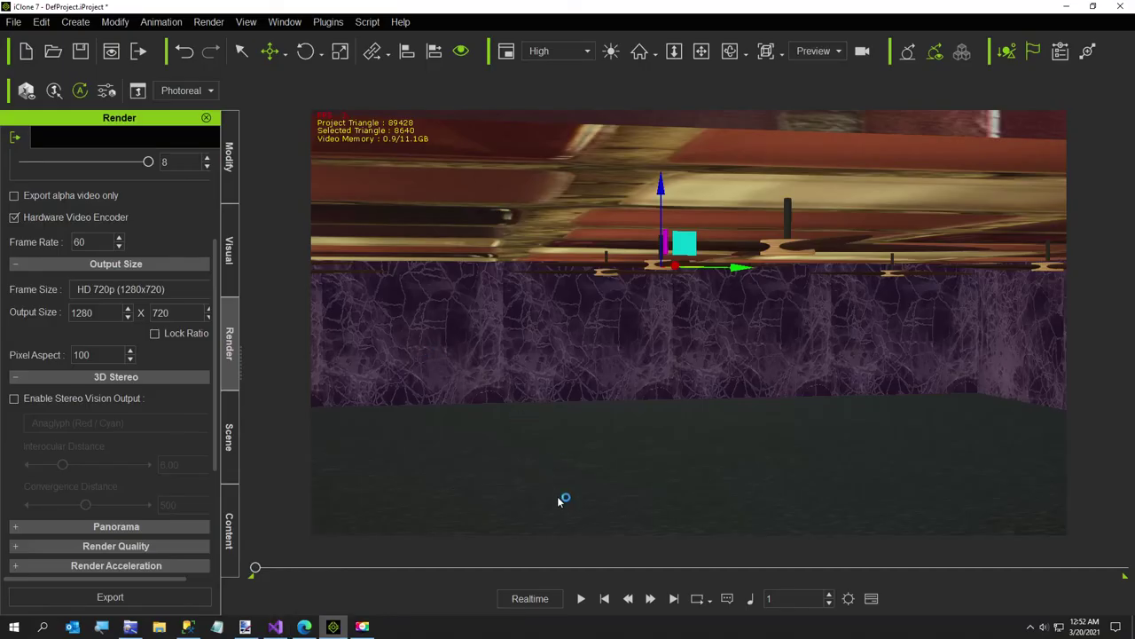
Play the animation briefly to check the fans, then rewind to frame one
{"action": "left_click", "coordinate": [582, 599]}
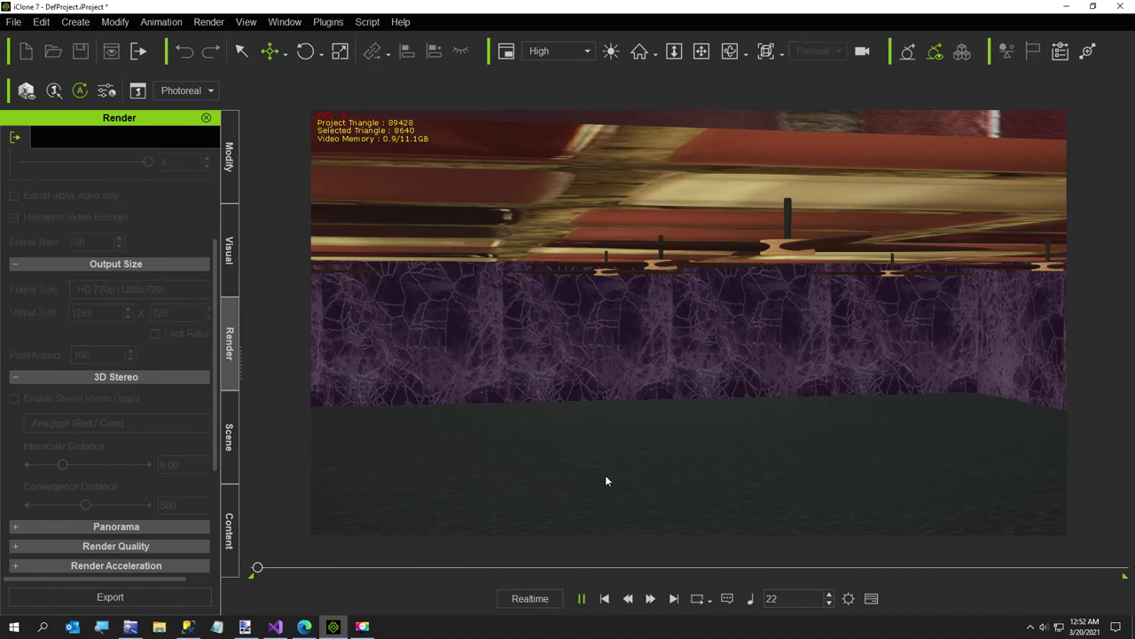
{"action": "left_click", "coordinate": [582, 599]}
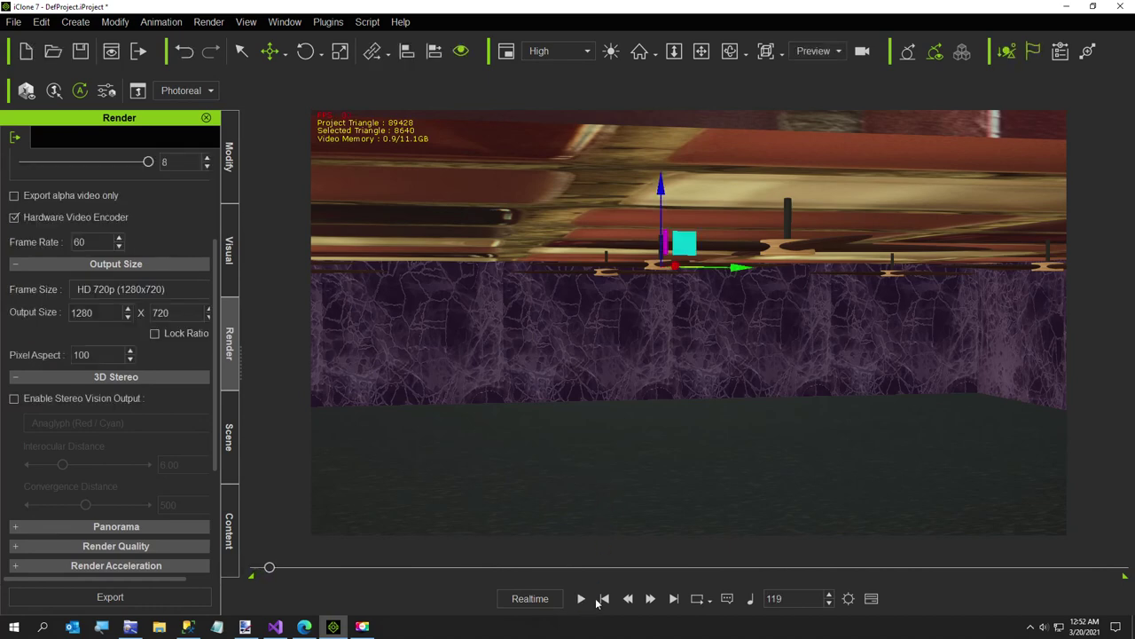
{"action": "left_click", "coordinate": [604, 599]}
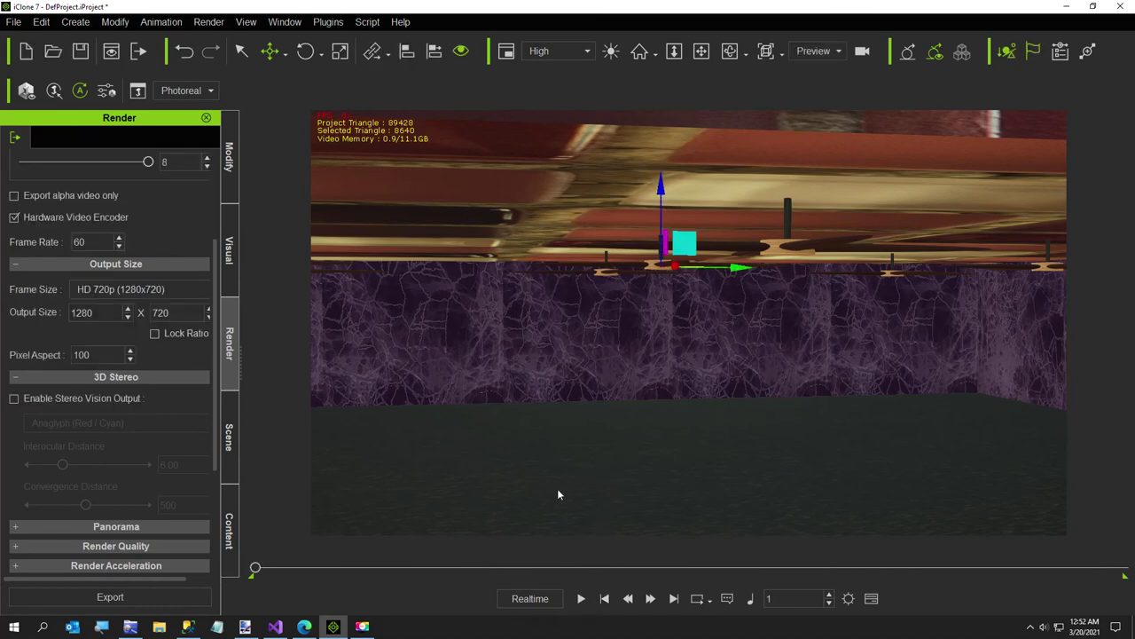
Load Ceiling Fan Creator.py and apply a slower fan rotation speed of 0.16
{"action": "left_click", "coordinate": [367, 21]}
{"action": "left_click", "coordinate": [383, 41]}
{"action": "double_click", "coordinate": [253, 125]}
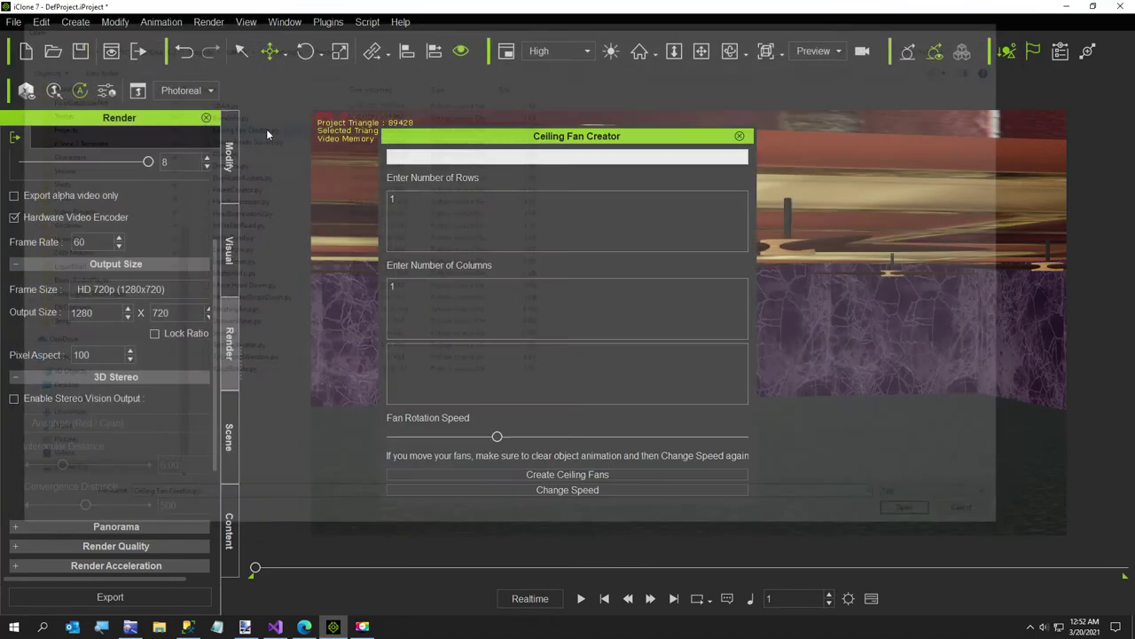
{"action": "double_click", "coordinate": [419, 294]}
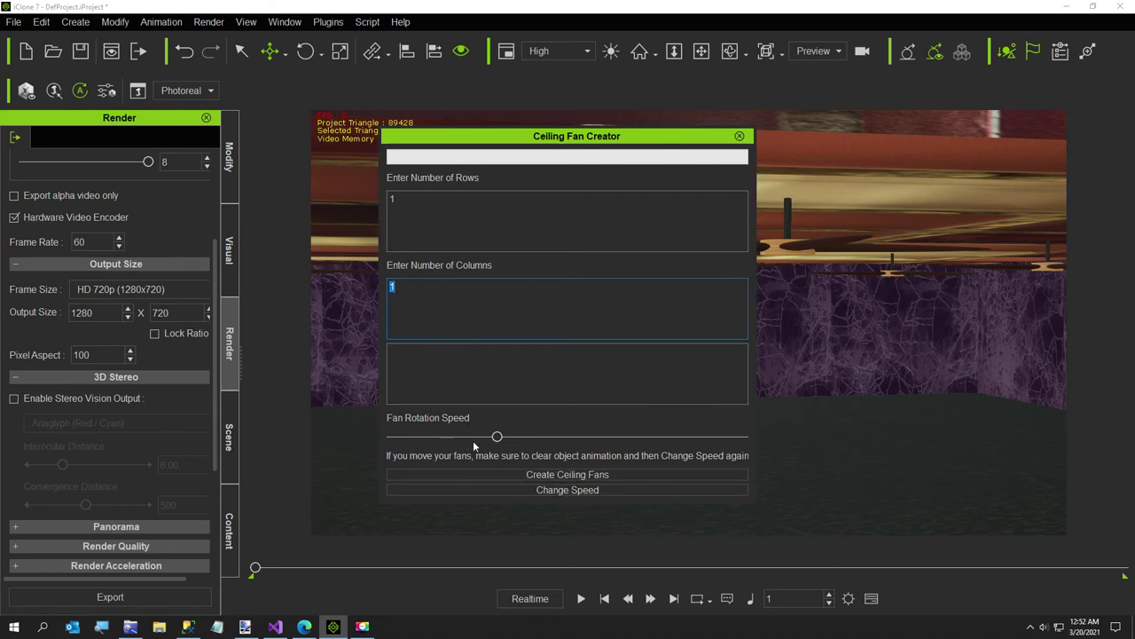
{"action": "left_click_drag", "start_coordinate": [497, 436], "coordinate": [486, 437]}
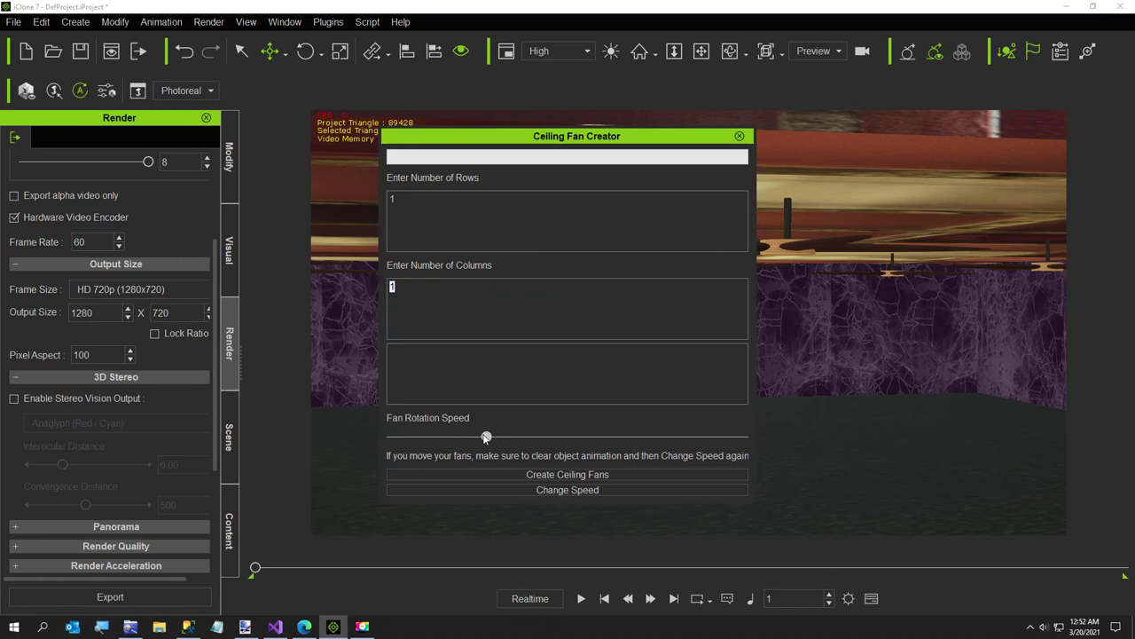
{"action": "left_click", "coordinate": [534, 489]}
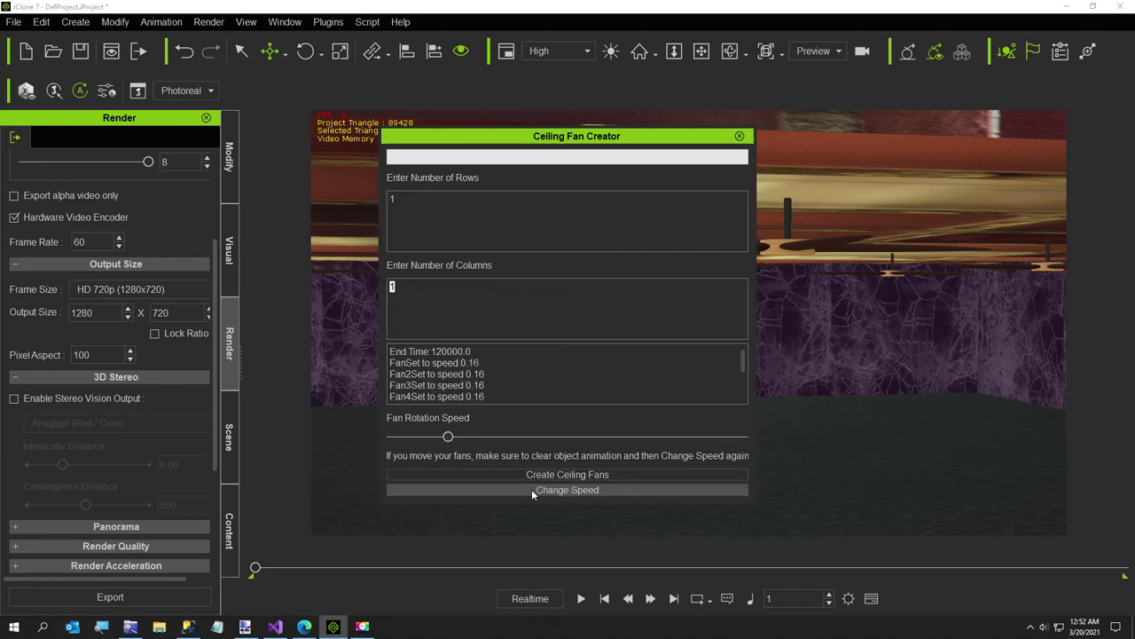
Close the Ceiling Fan Creator, play the animation, and frame the slowly spinning fans up close
{"action": "left_click", "coordinate": [739, 136]}
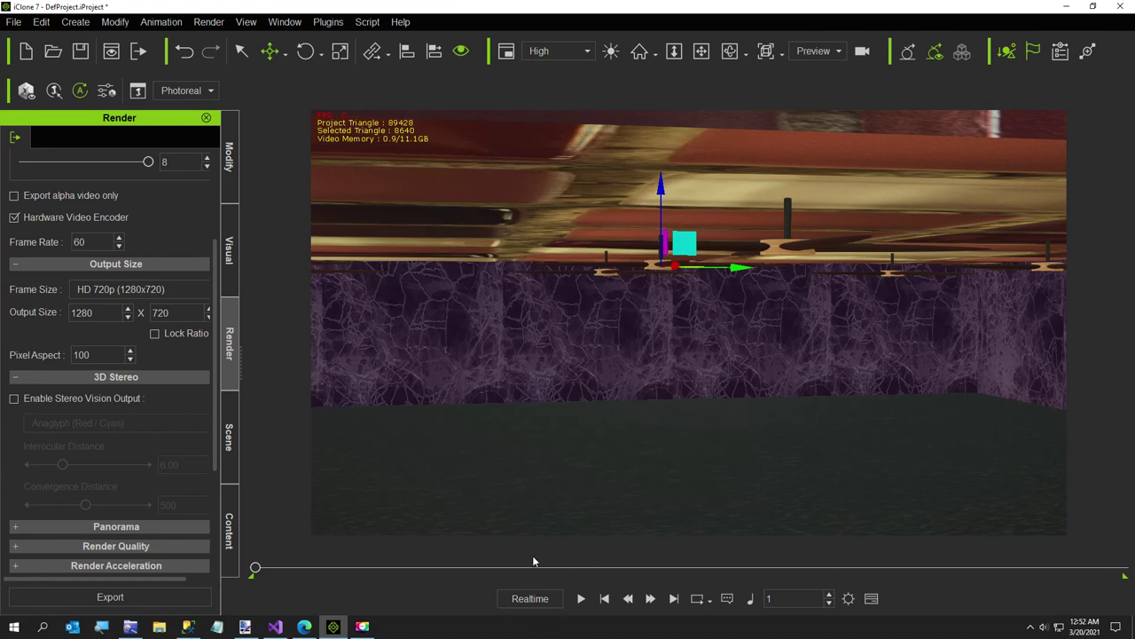
{"action": "left_click", "coordinate": [582, 599]}
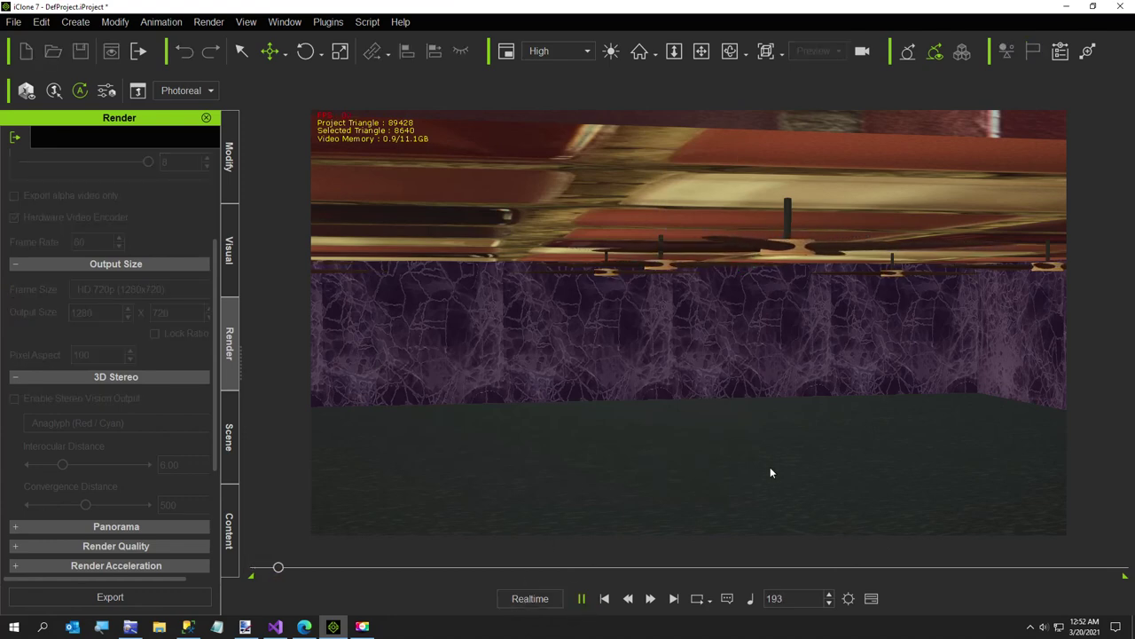
{"action": "scroll", "coordinate": [754, 398], "scroll_direction": "up", "scroll_amount": 5}
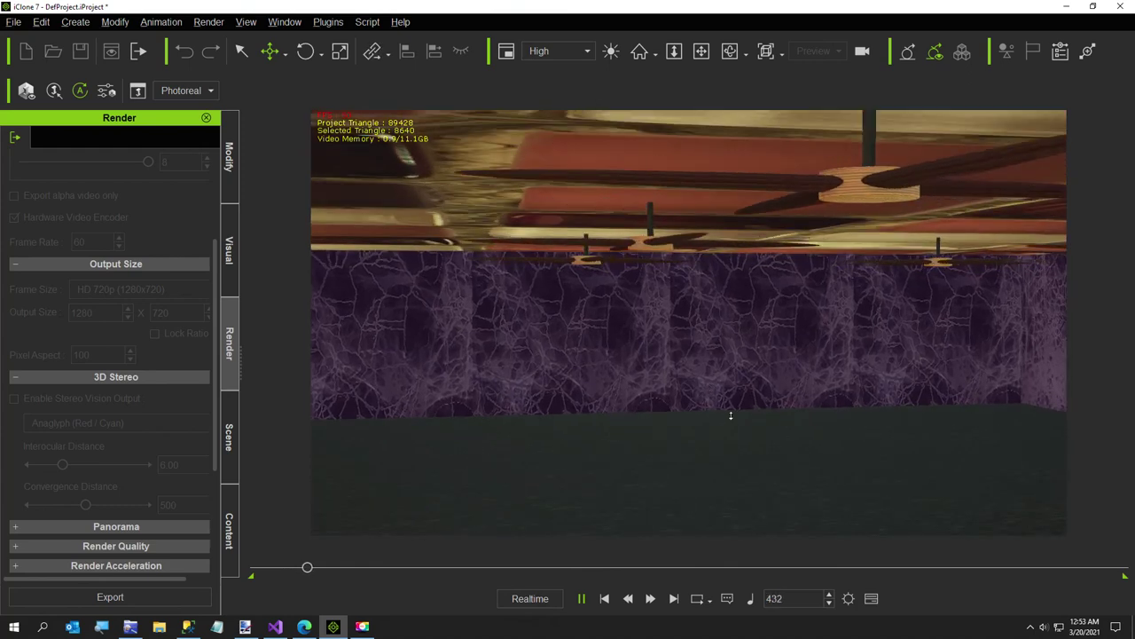
{"action": "middle_click_drag", "start_coordinate": [727, 390], "coordinate": [456, 449]}
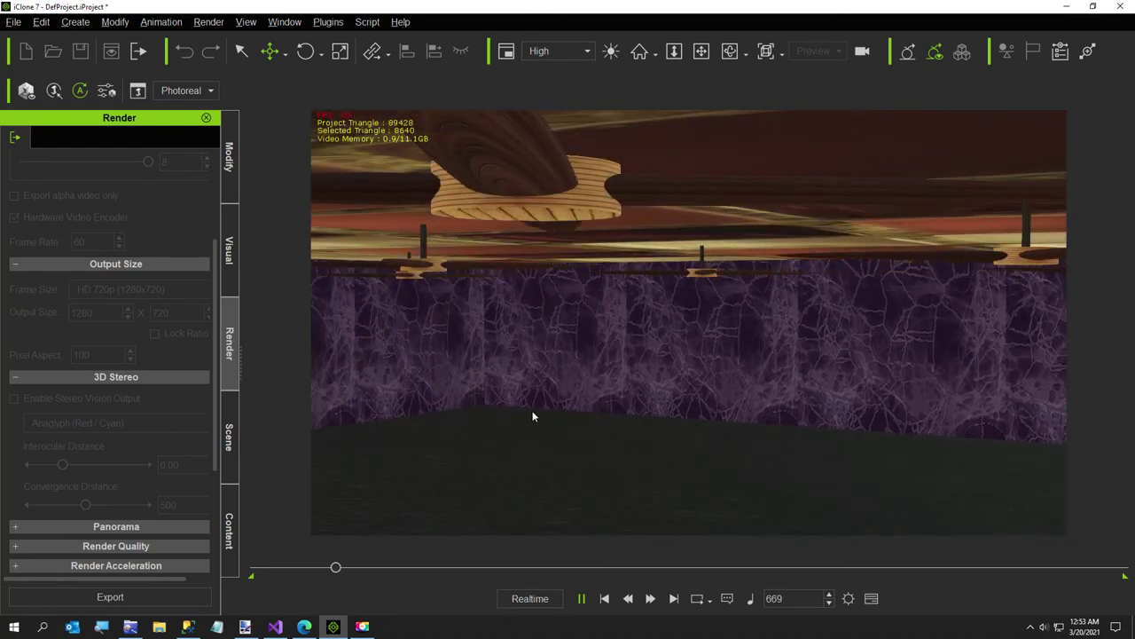
{"action": "scroll", "coordinate": [533, 415], "scroll_direction": "down", "scroll_amount": 2}
{"action": "scroll", "coordinate": [539, 412], "scroll_direction": "up", "scroll_amount": 2}
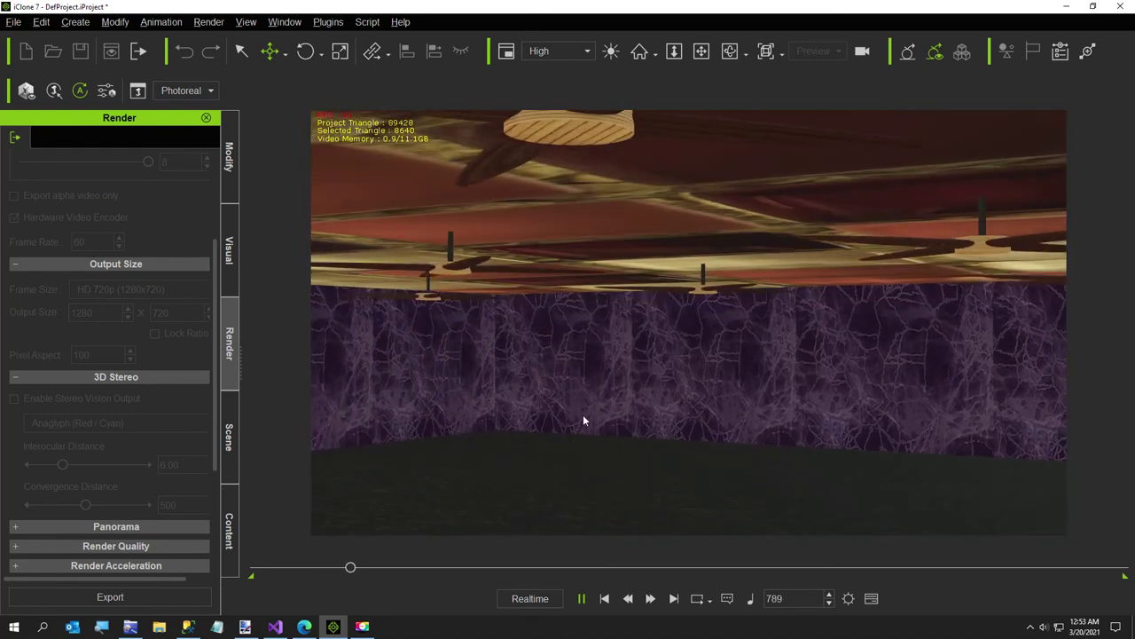
{"action": "middle_click_drag", "start_coordinate": [583, 413], "coordinate": [644, 378]}
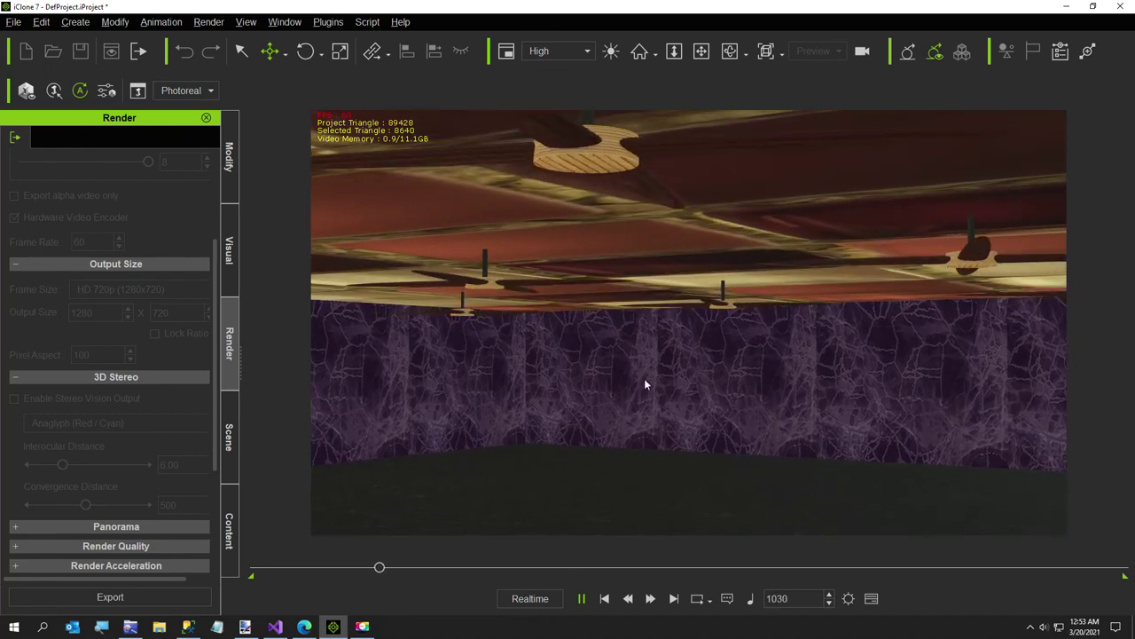